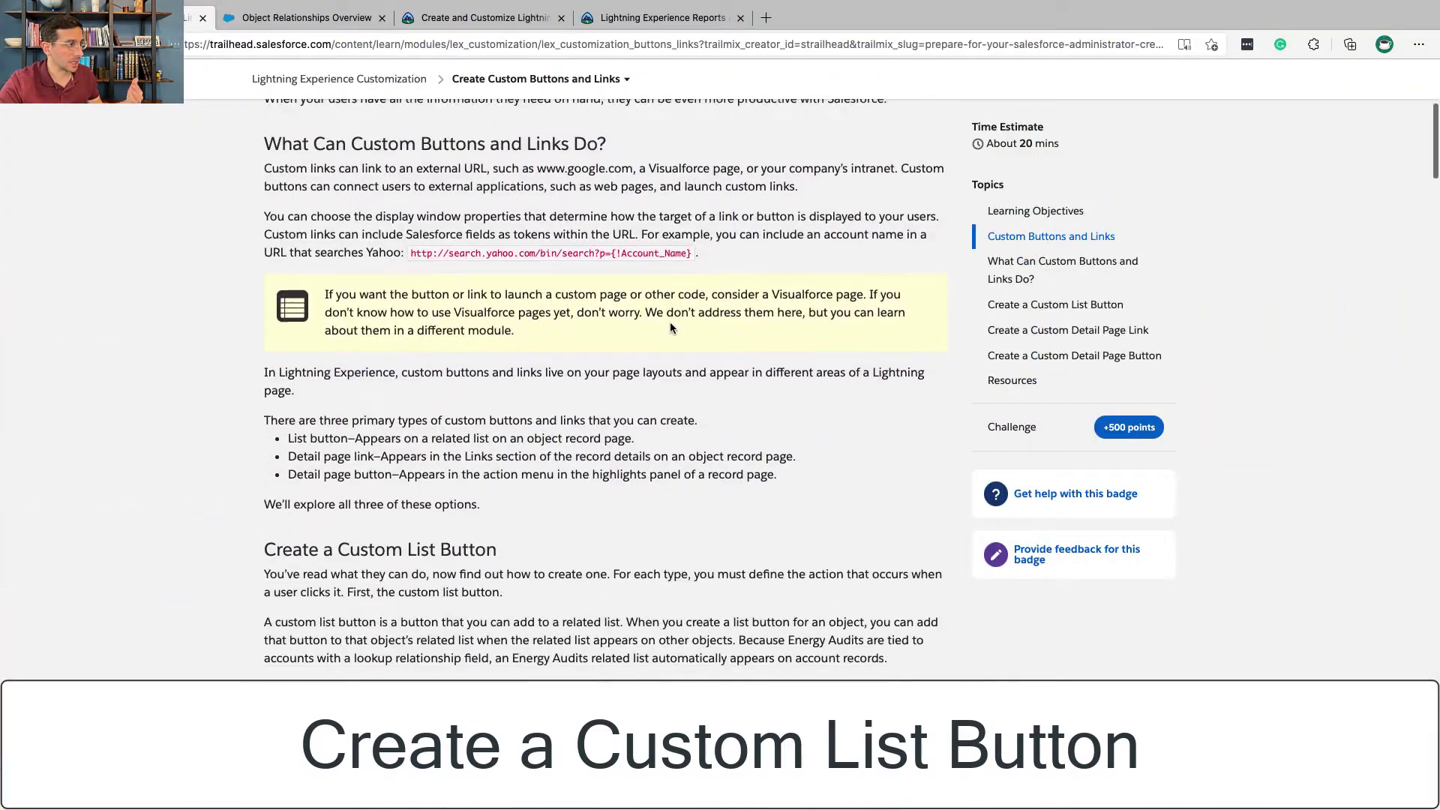
{"action": "scroll", "coordinate": [671, 328], "scroll_direction": "down", "scroll_amount": 5}
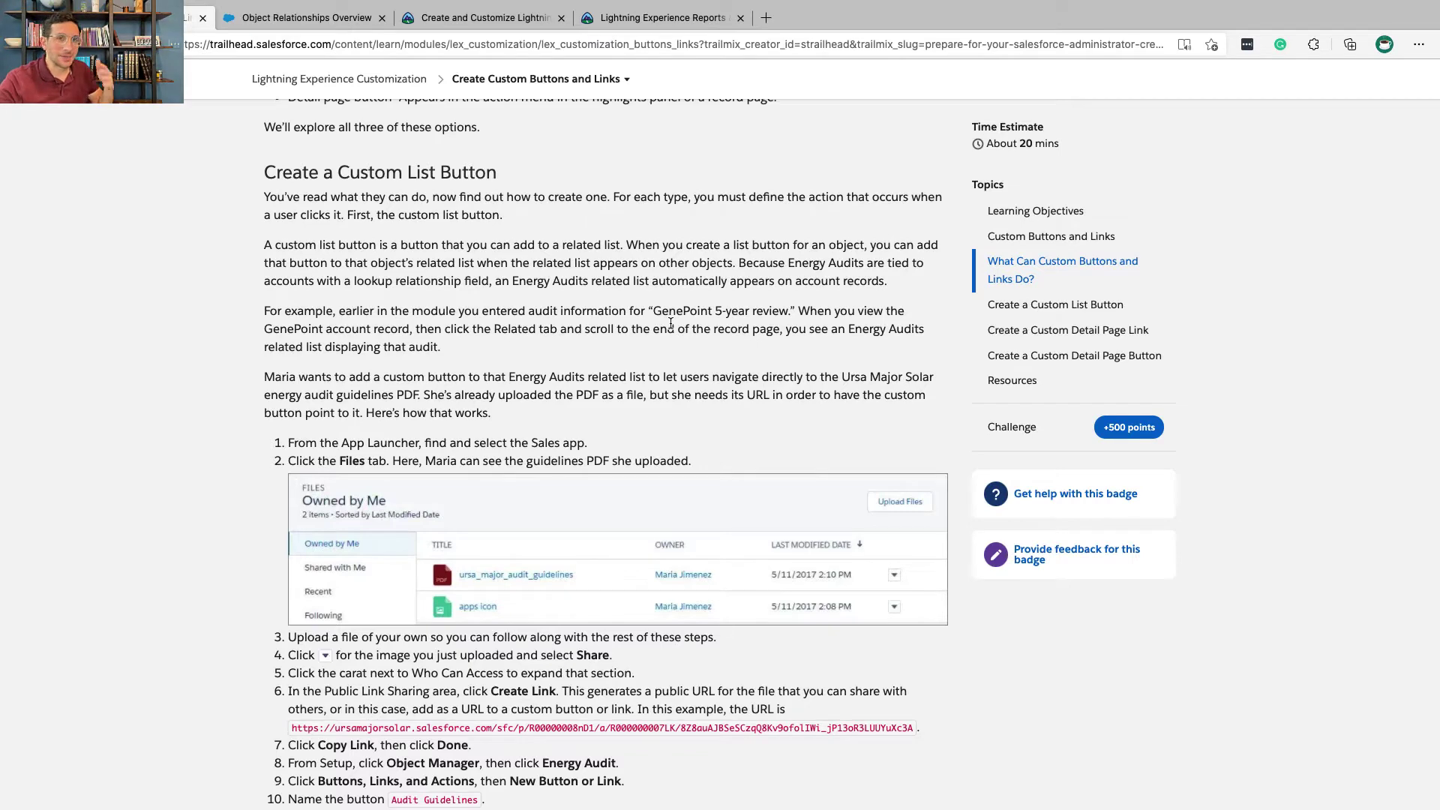
- Read through the Custom List Button steps and mark the 'Create a Custom Detail Page Link' heading
{"action": "scroll", "coordinate": [671, 323], "scroll_direction": "down", "scroll_amount": 5}
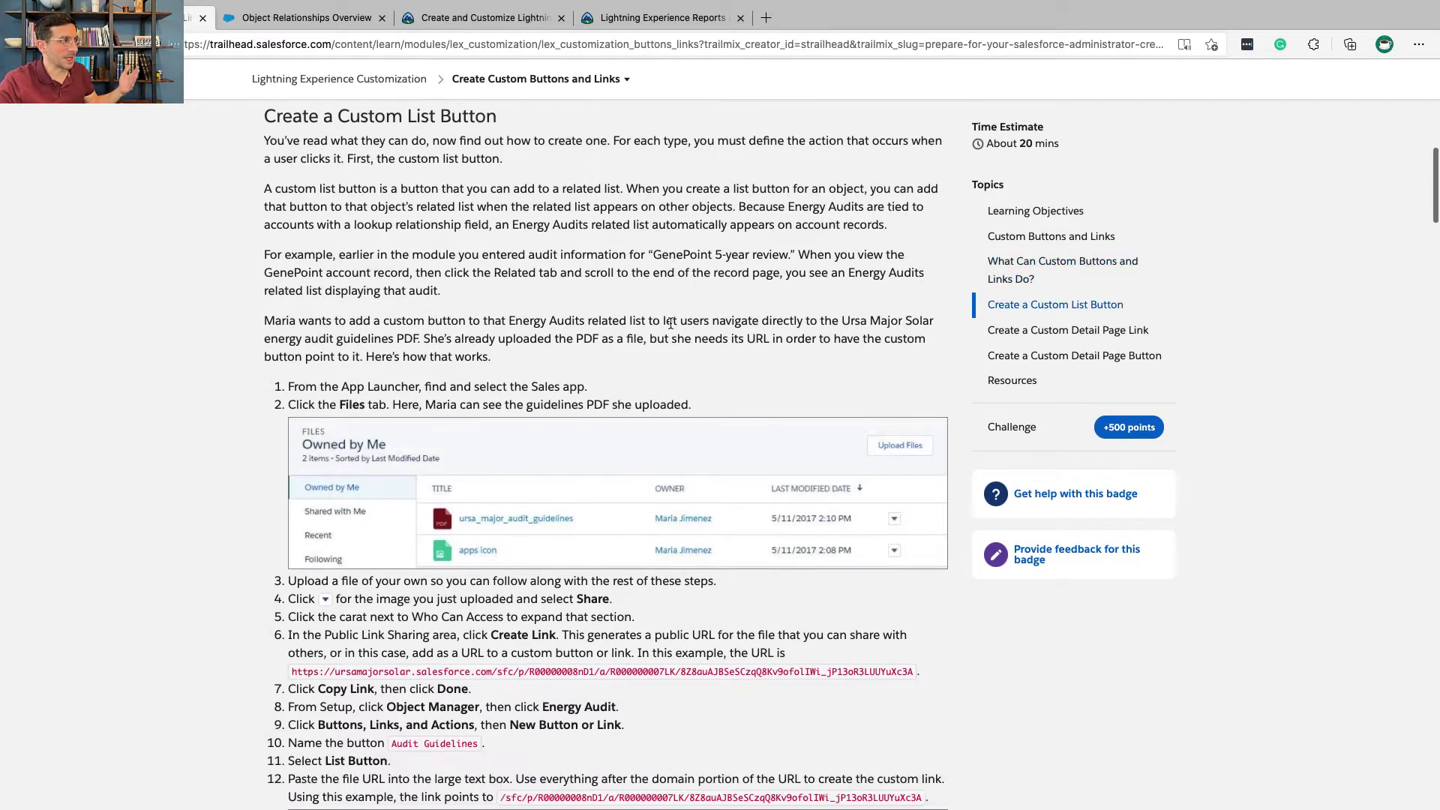
{"action": "scroll", "coordinate": [664, 295], "scroll_direction": "down", "scroll_amount": 18}
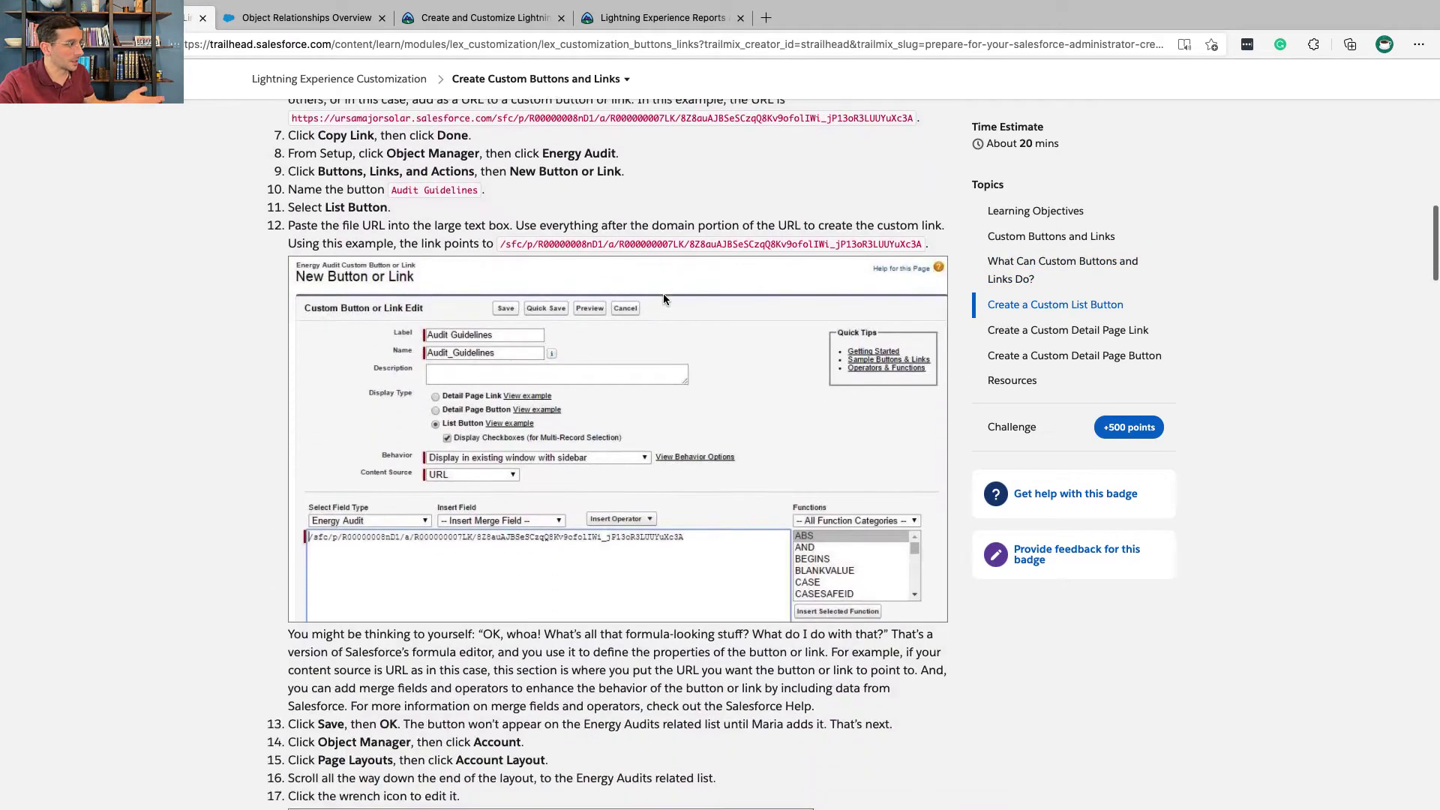
{"action": "scroll", "coordinate": [664, 300], "scroll_direction": "down", "scroll_amount": 2}
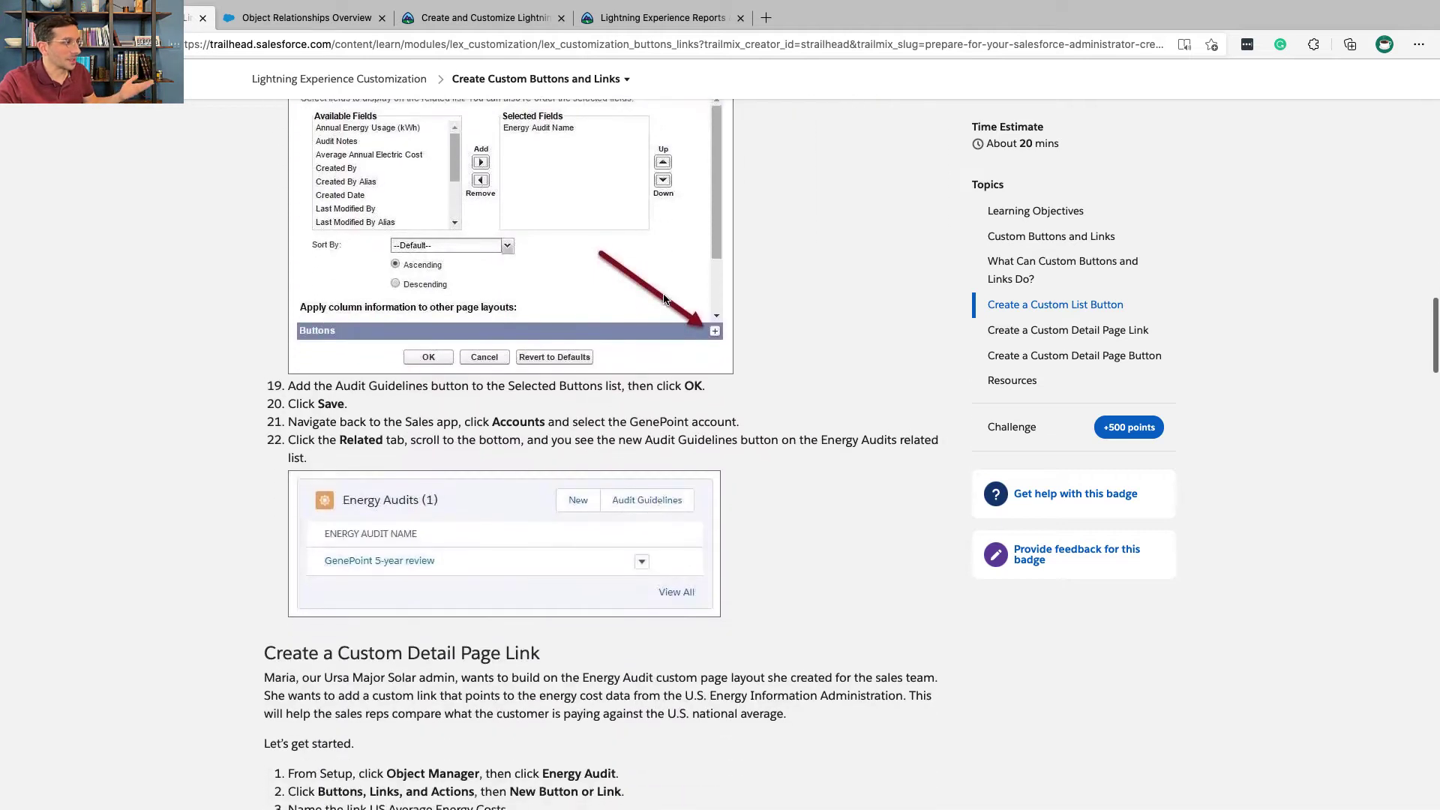
{"action": "scroll", "coordinate": [664, 300], "scroll_direction": "up", "scroll_amount": 10}
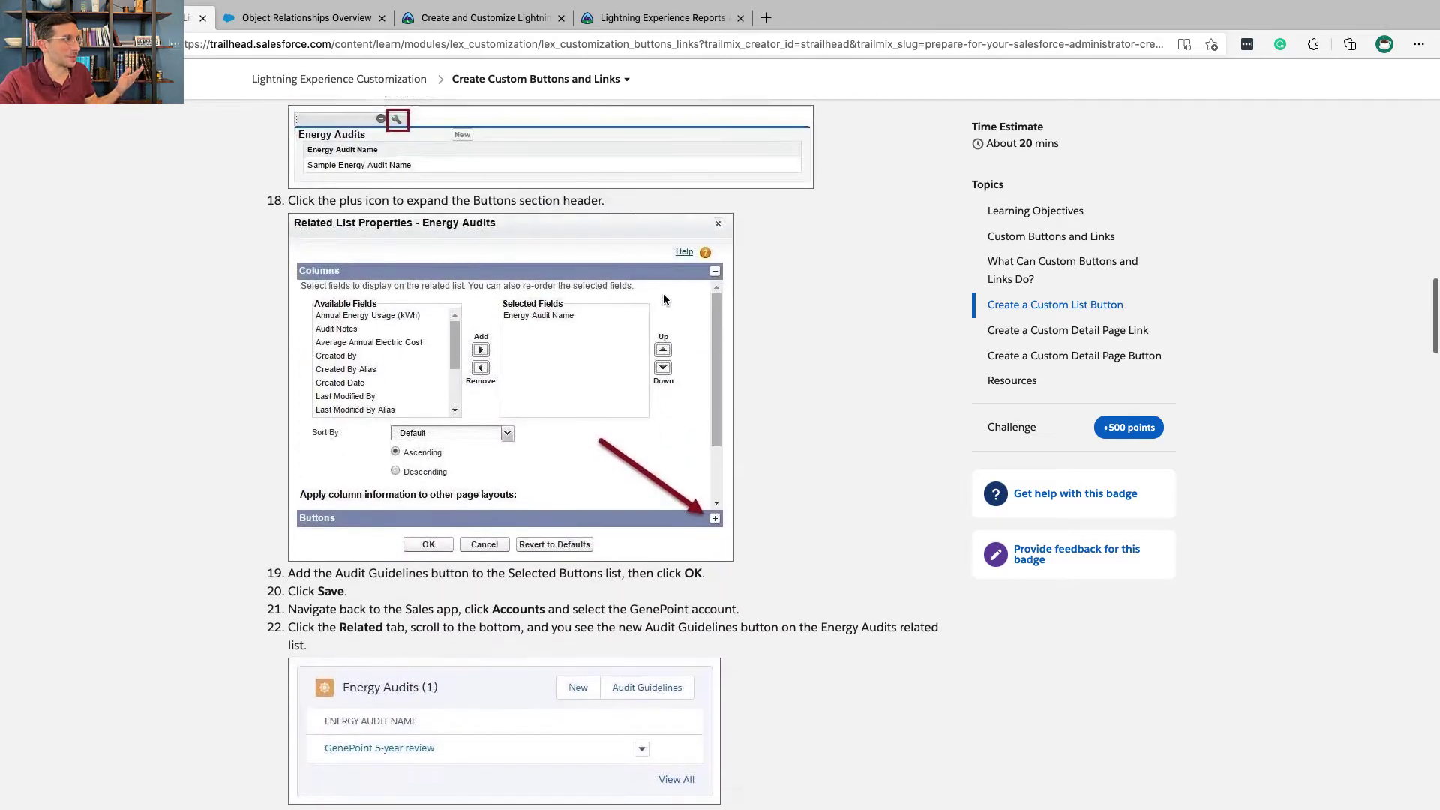
{"action": "scroll", "coordinate": [664, 299], "scroll_direction": "up", "scroll_amount": 7}
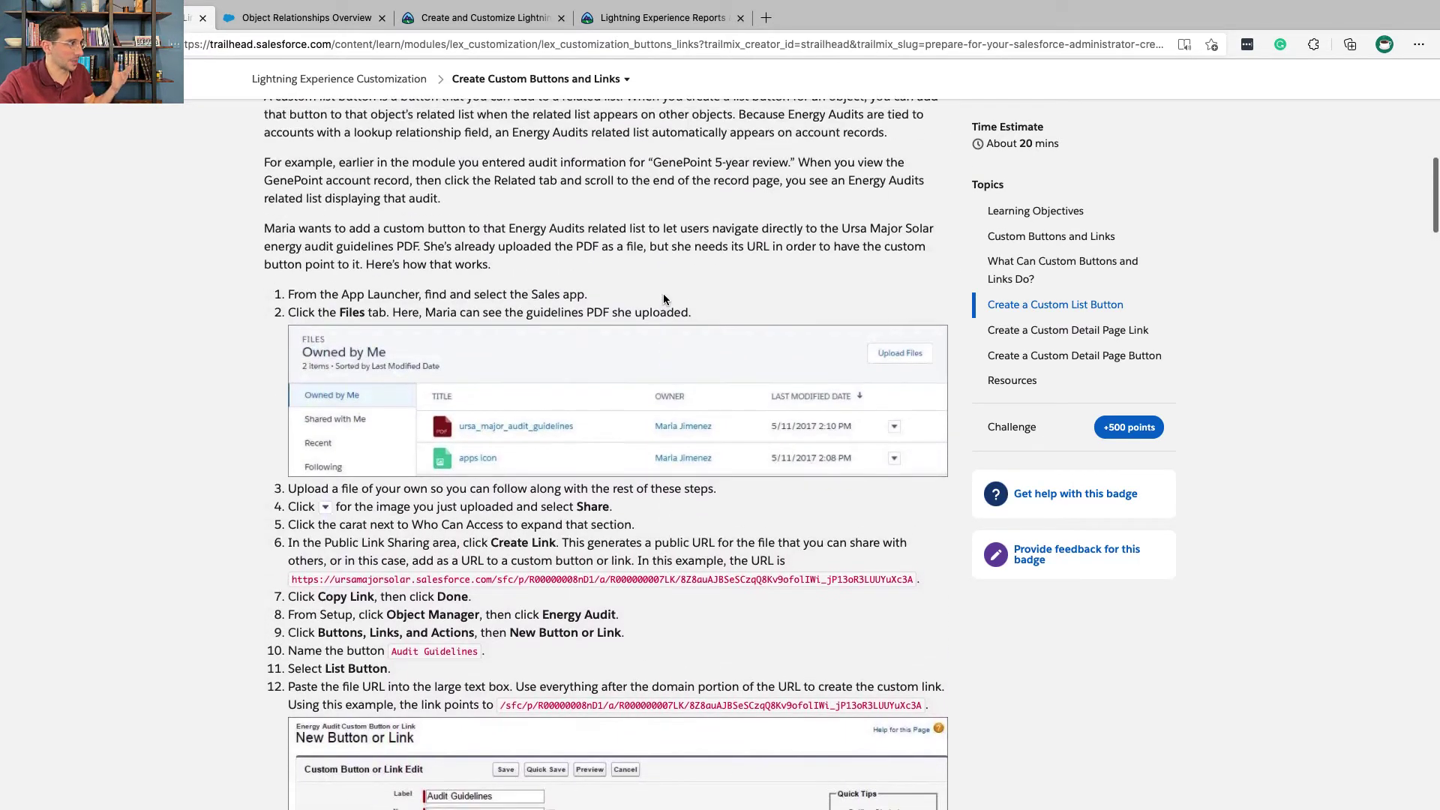
{"action": "scroll", "coordinate": [566, 323], "scroll_direction": "down", "scroll_amount": 2}
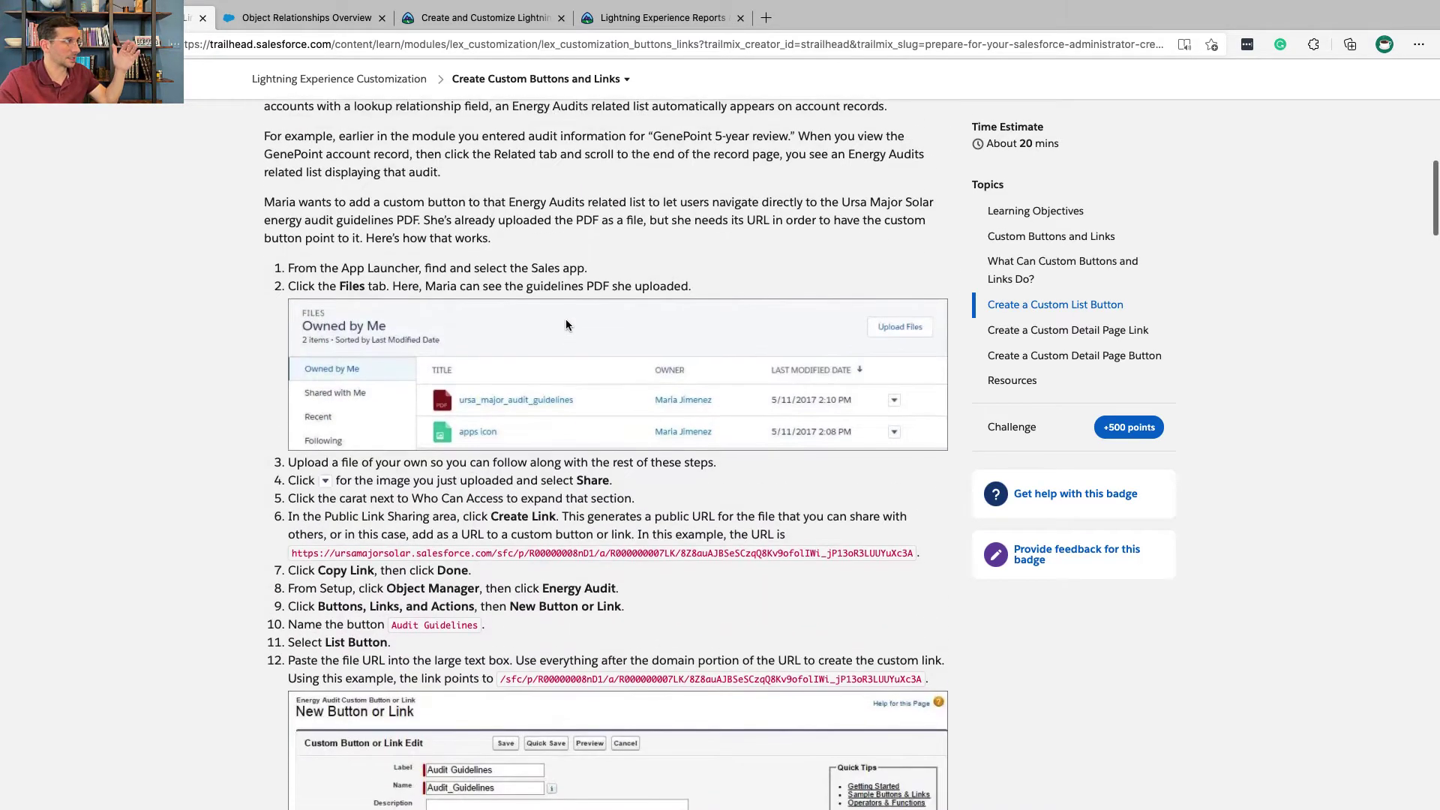
{"action": "scroll", "coordinate": [566, 323], "scroll_direction": "down", "scroll_amount": 2}
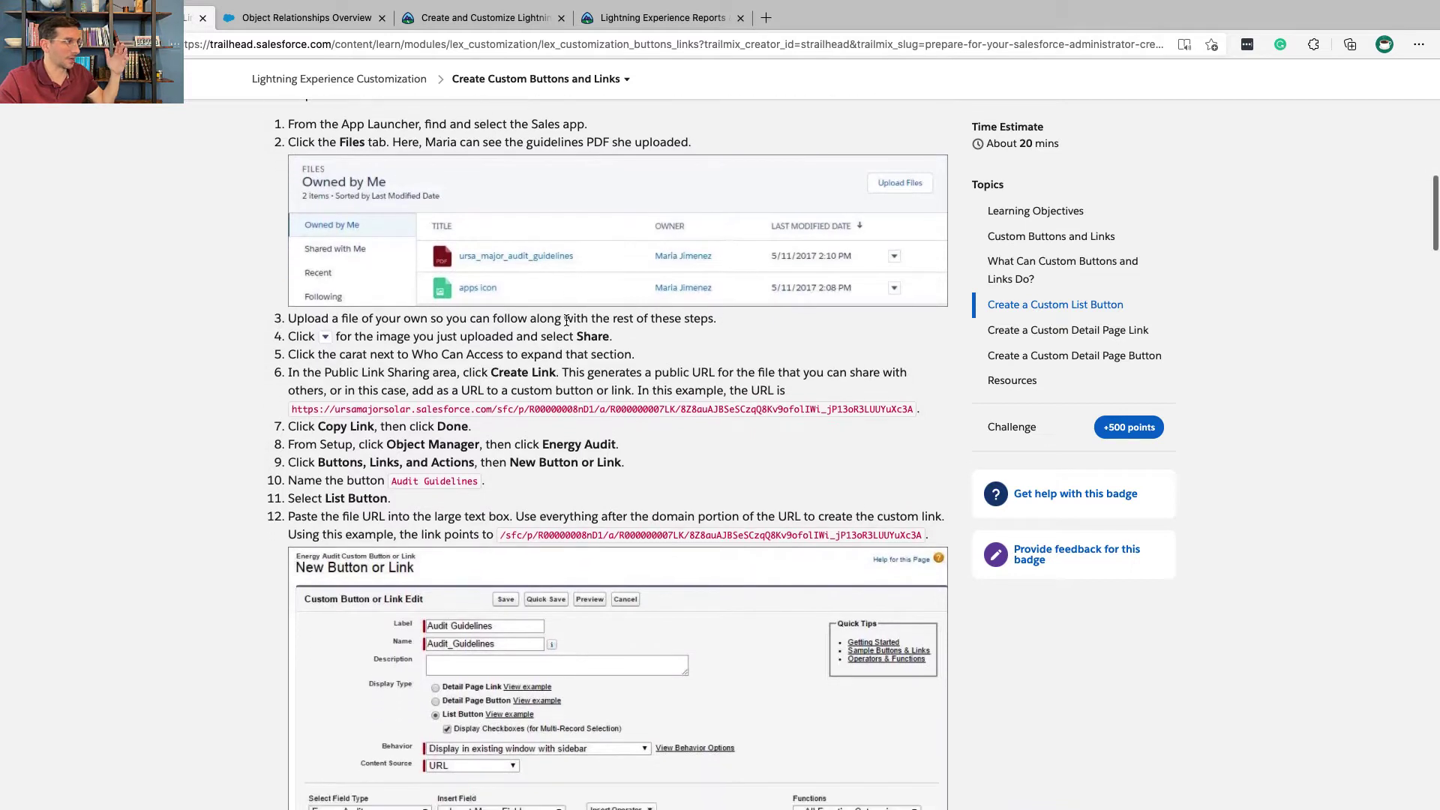
{"action": "scroll", "coordinate": [566, 321], "scroll_direction": "down", "scroll_amount": 2}
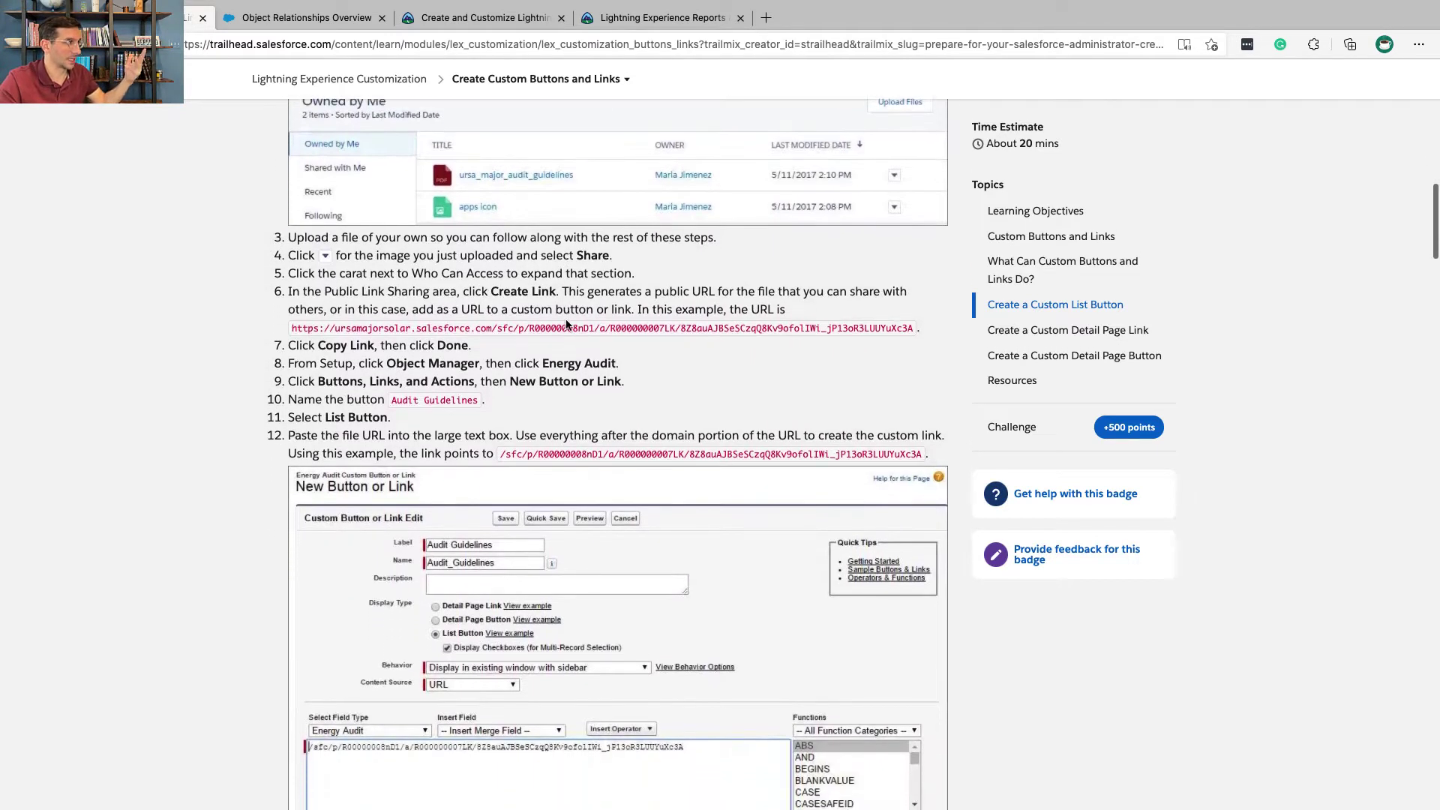
{"action": "scroll", "coordinate": [567, 320], "scroll_direction": "down", "scroll_amount": 8}
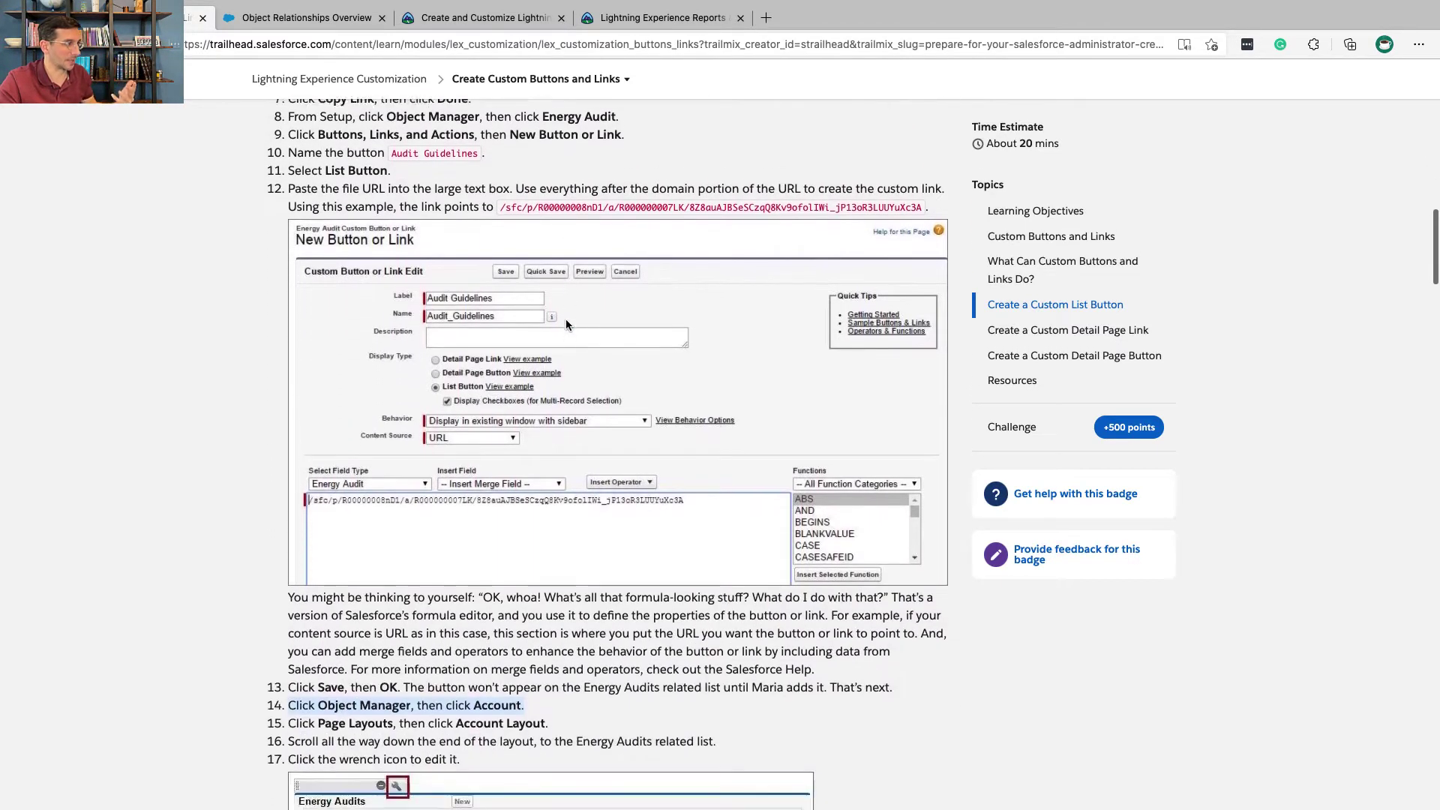
{"action": "scroll", "coordinate": [567, 324], "scroll_direction": "down", "scroll_amount": 8}
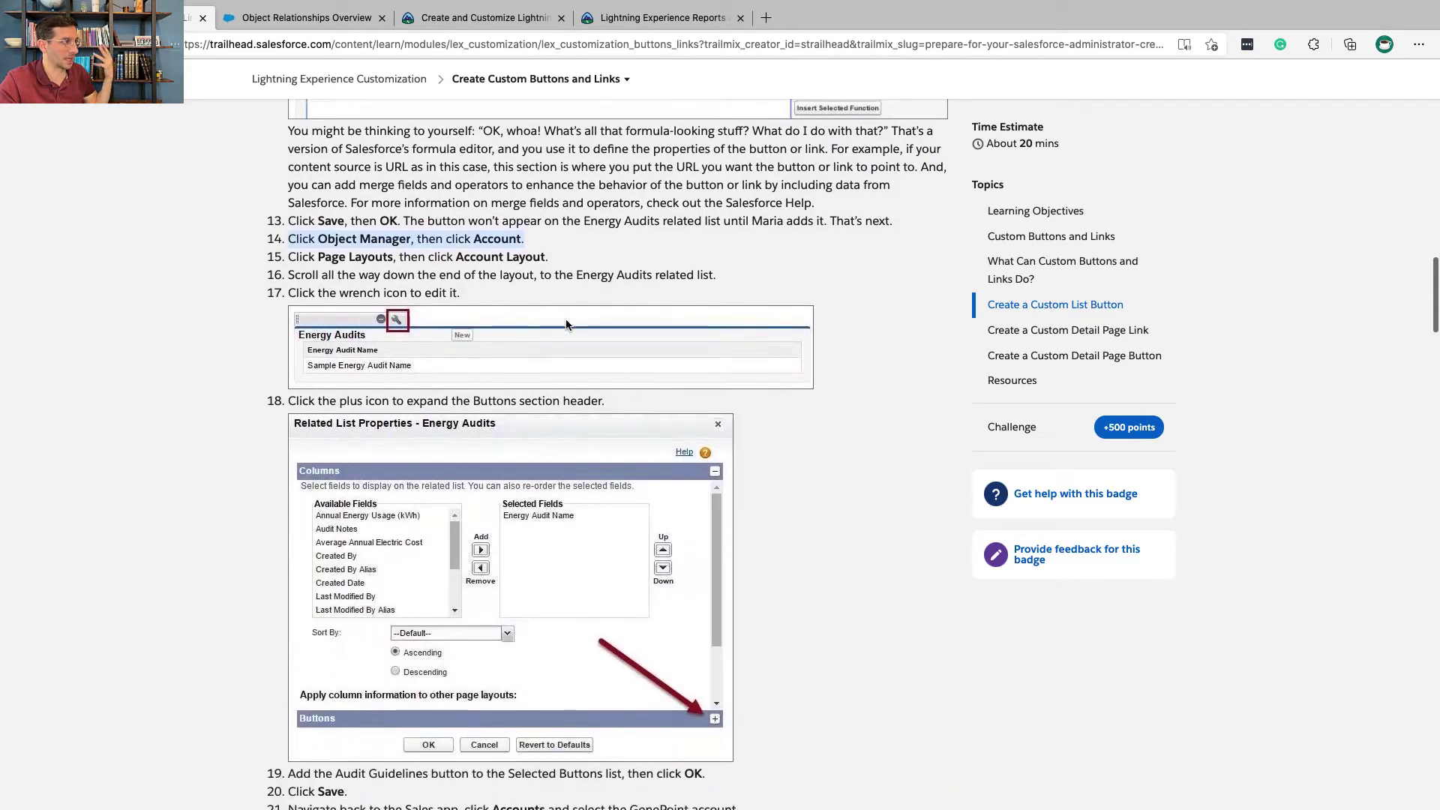
{"action": "scroll", "coordinate": [566, 324], "scroll_direction": "down", "scroll_amount": 4}
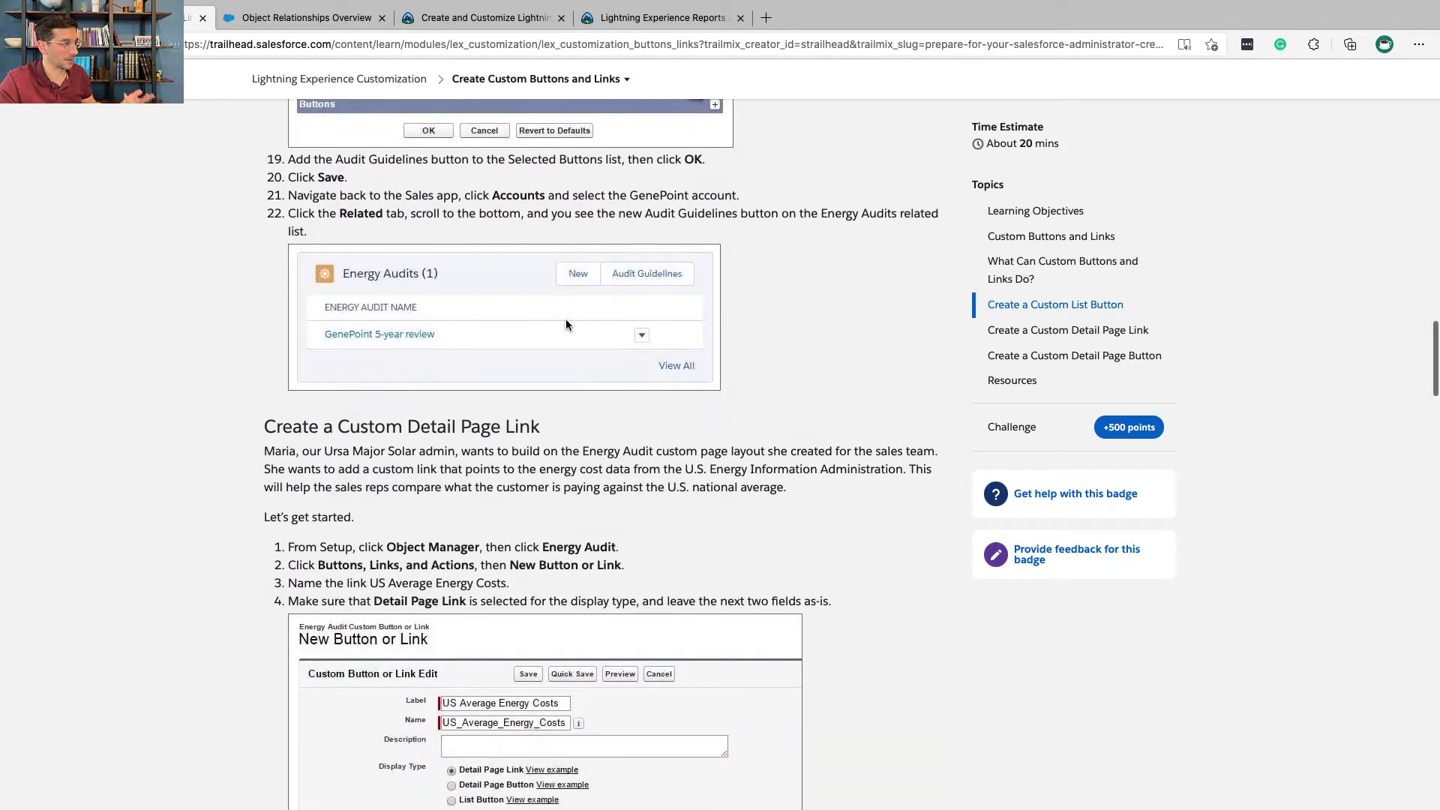
{"action": "triple_click", "coordinate": [481, 207]}
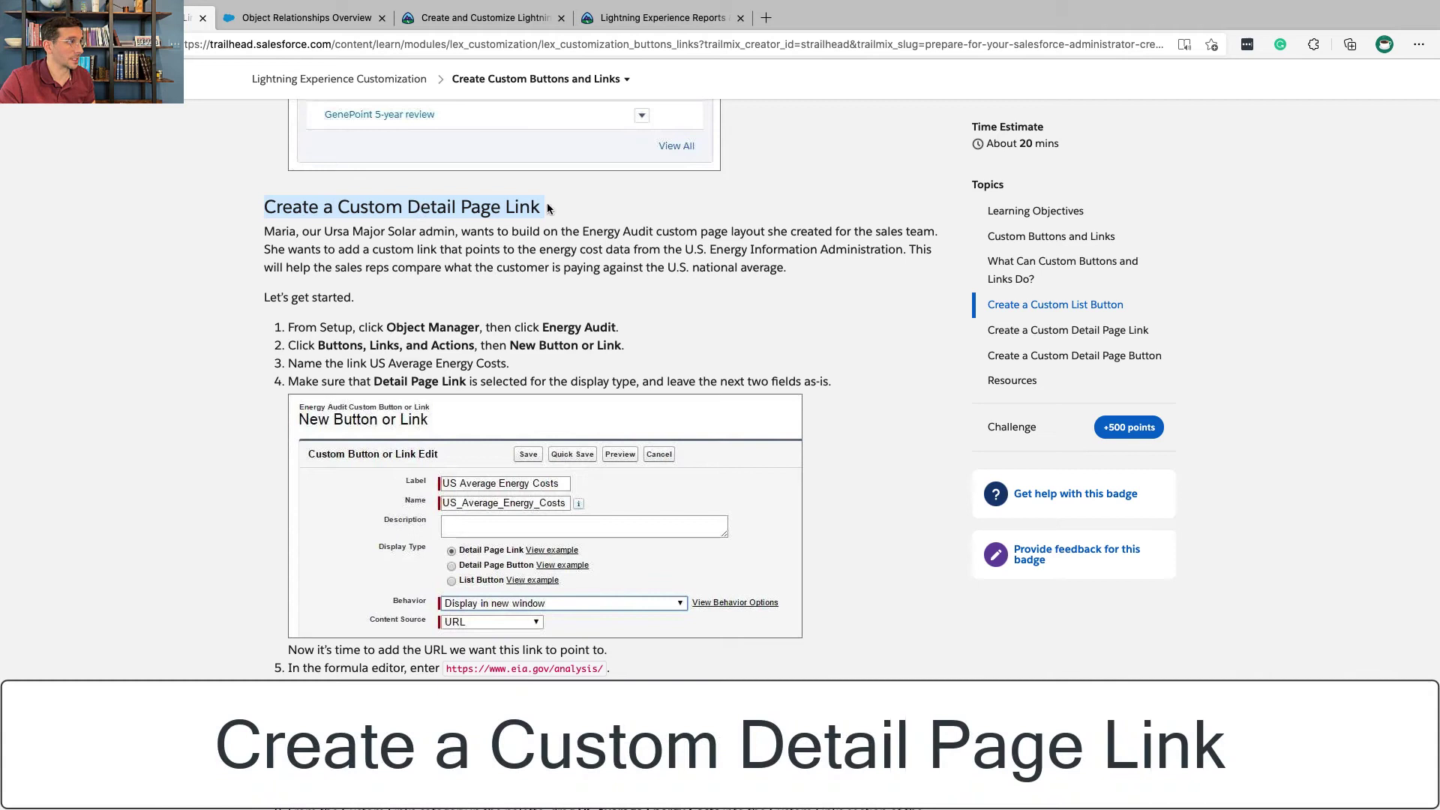
- Highlight the sentence about comparing energy costs nationally
{"action": "left_click_drag", "start_coordinate": [908, 250], "coordinate": [916, 262]}
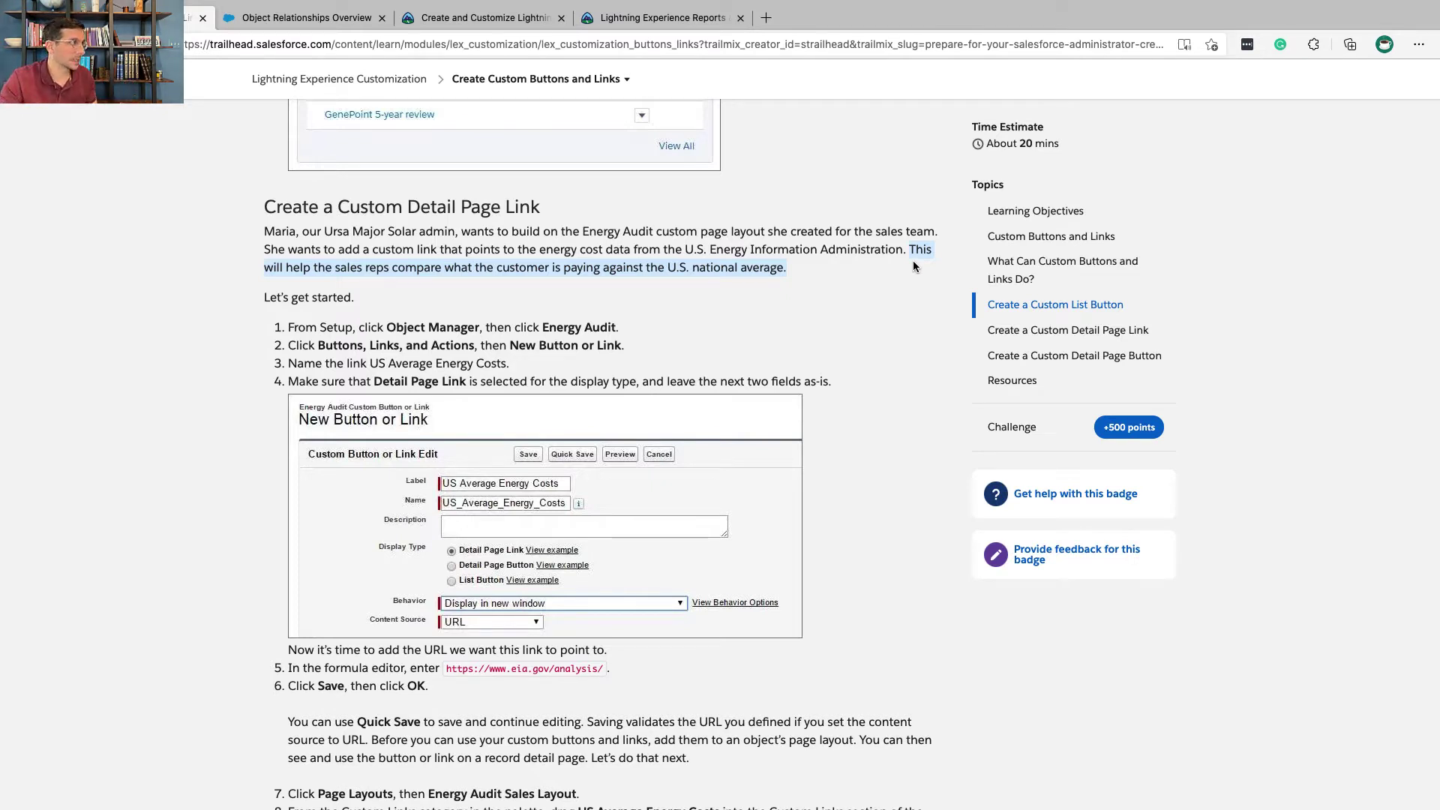
{"action": "scroll", "coordinate": [535, 338], "scroll_direction": "down", "scroll_amount": 2}
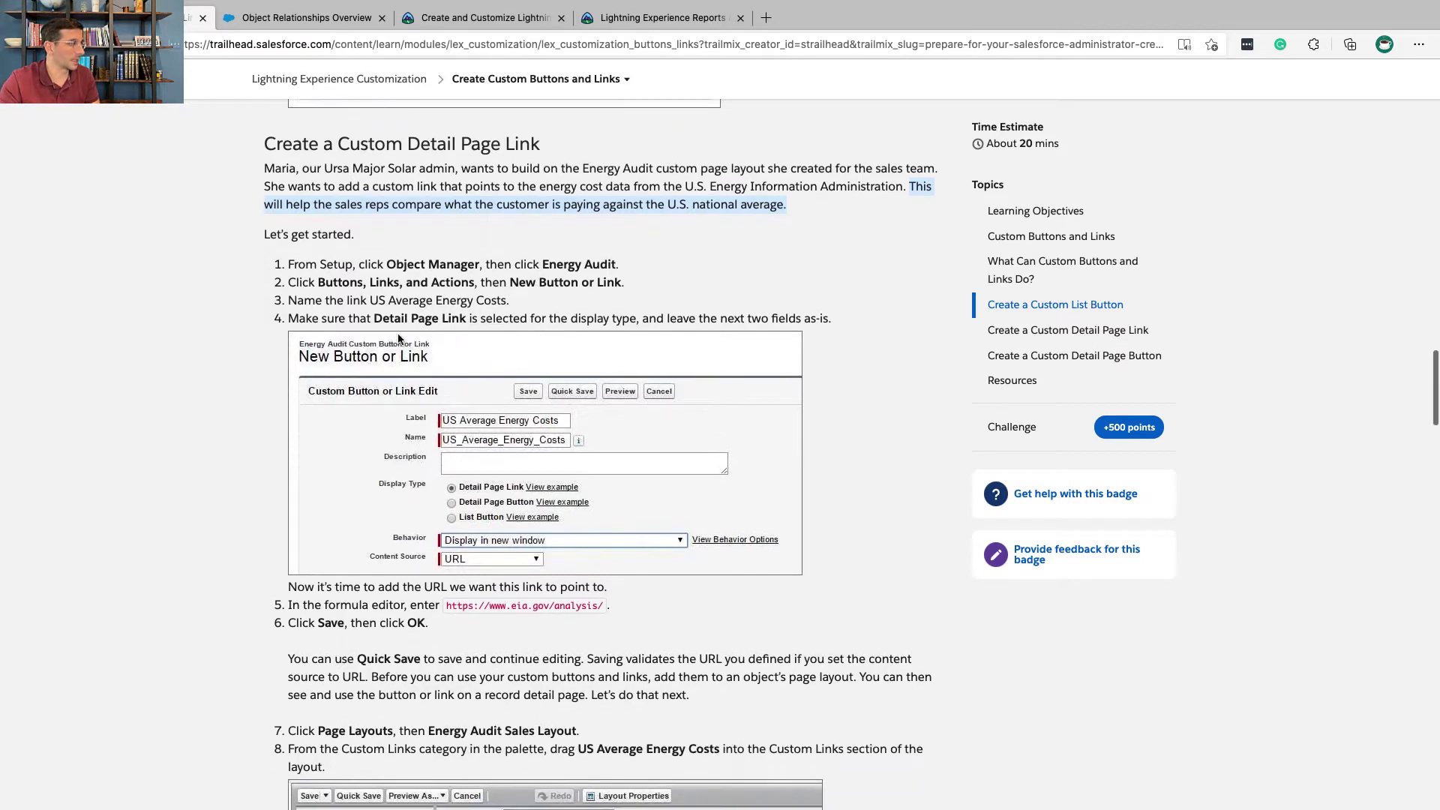
{"action": "scroll", "coordinate": [397, 339], "scroll_direction": "down", "scroll_amount": 4}
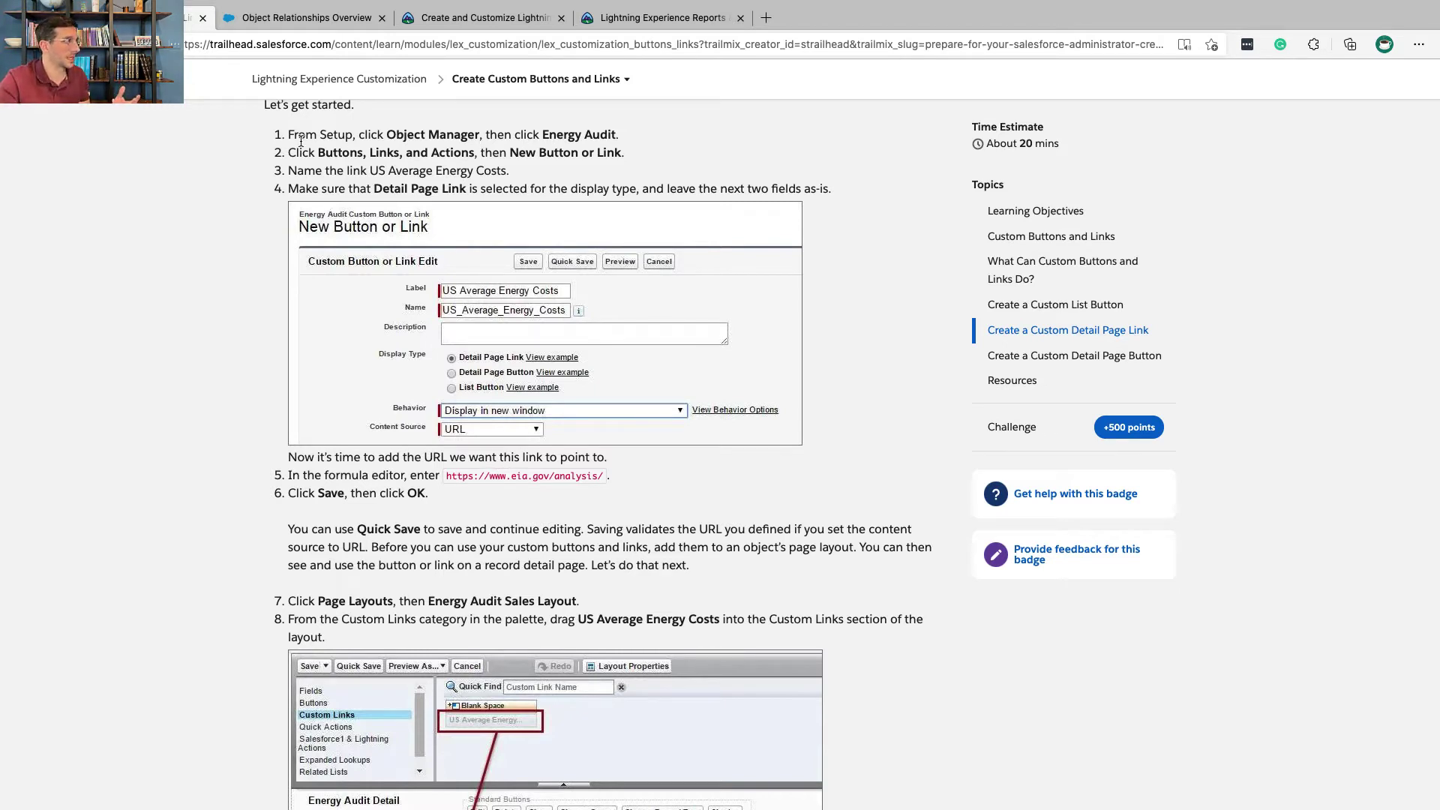
- Review steps 1–6 of the detail page link instructions, then switch to the GenePoint account window
{"action": "left_click_drag", "start_coordinate": [286, 133], "coordinate": [437, 499]}
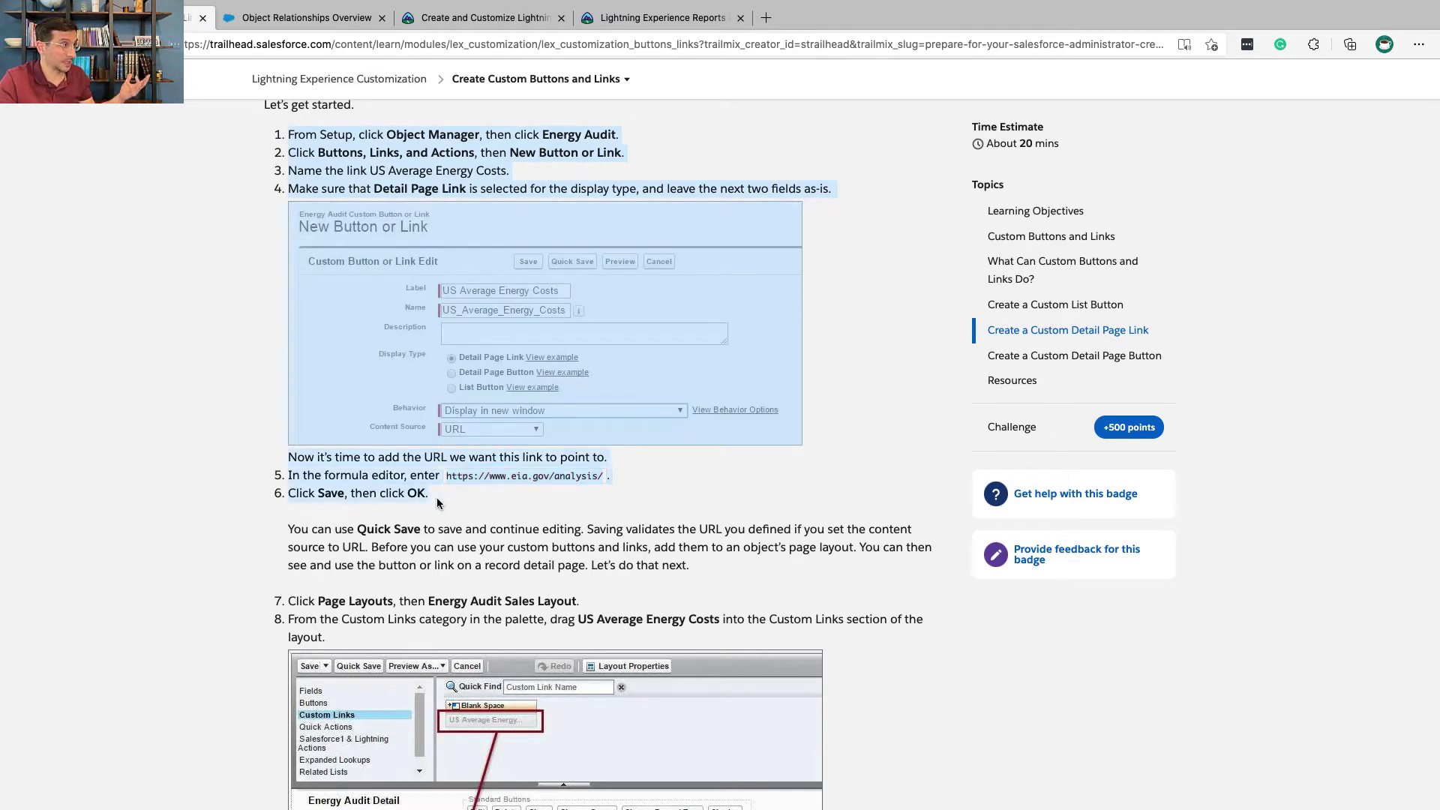
{"action": "scroll", "coordinate": [437, 498], "scroll_direction": "down", "scroll_amount": 3}
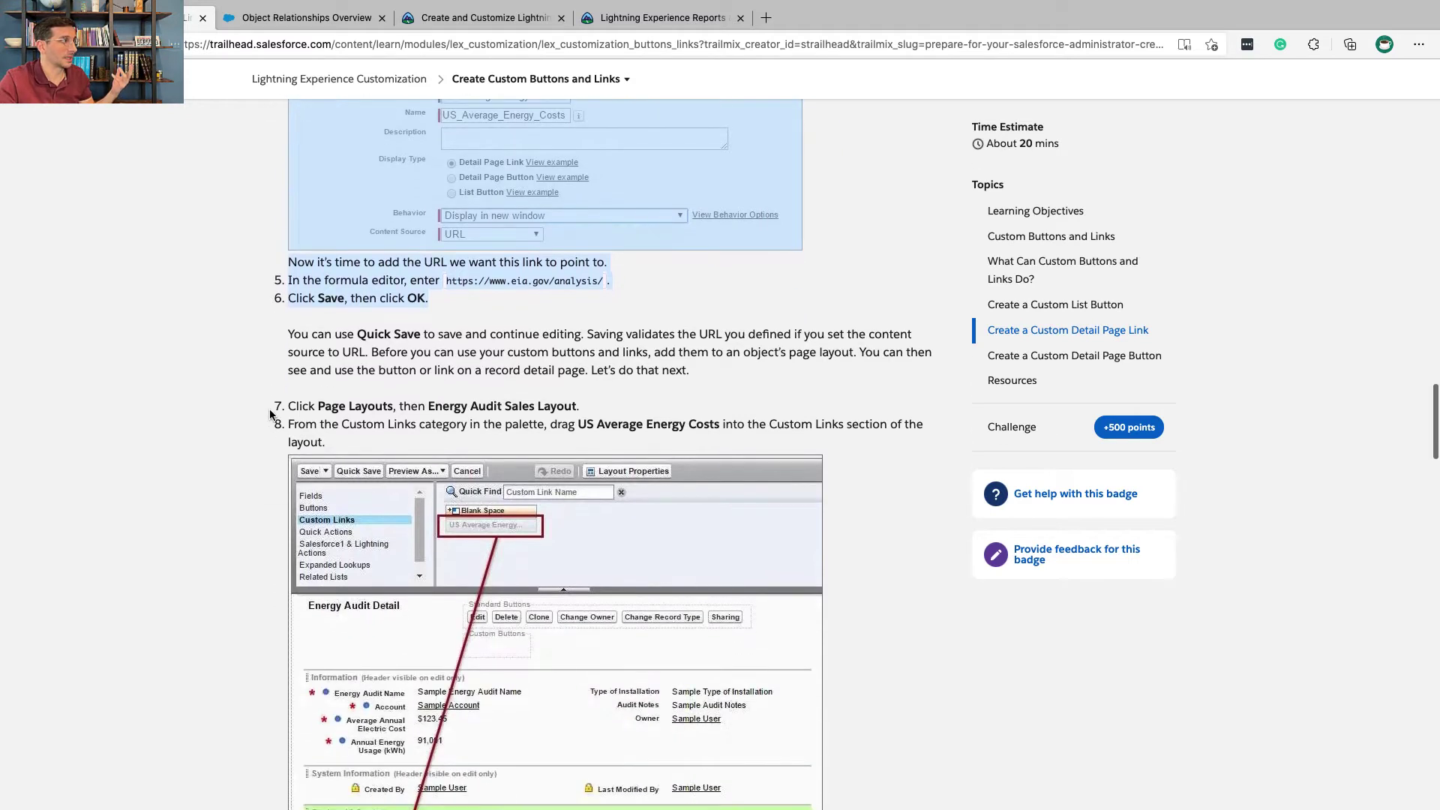
{"action": "left_click", "coordinate": [293, 406]}
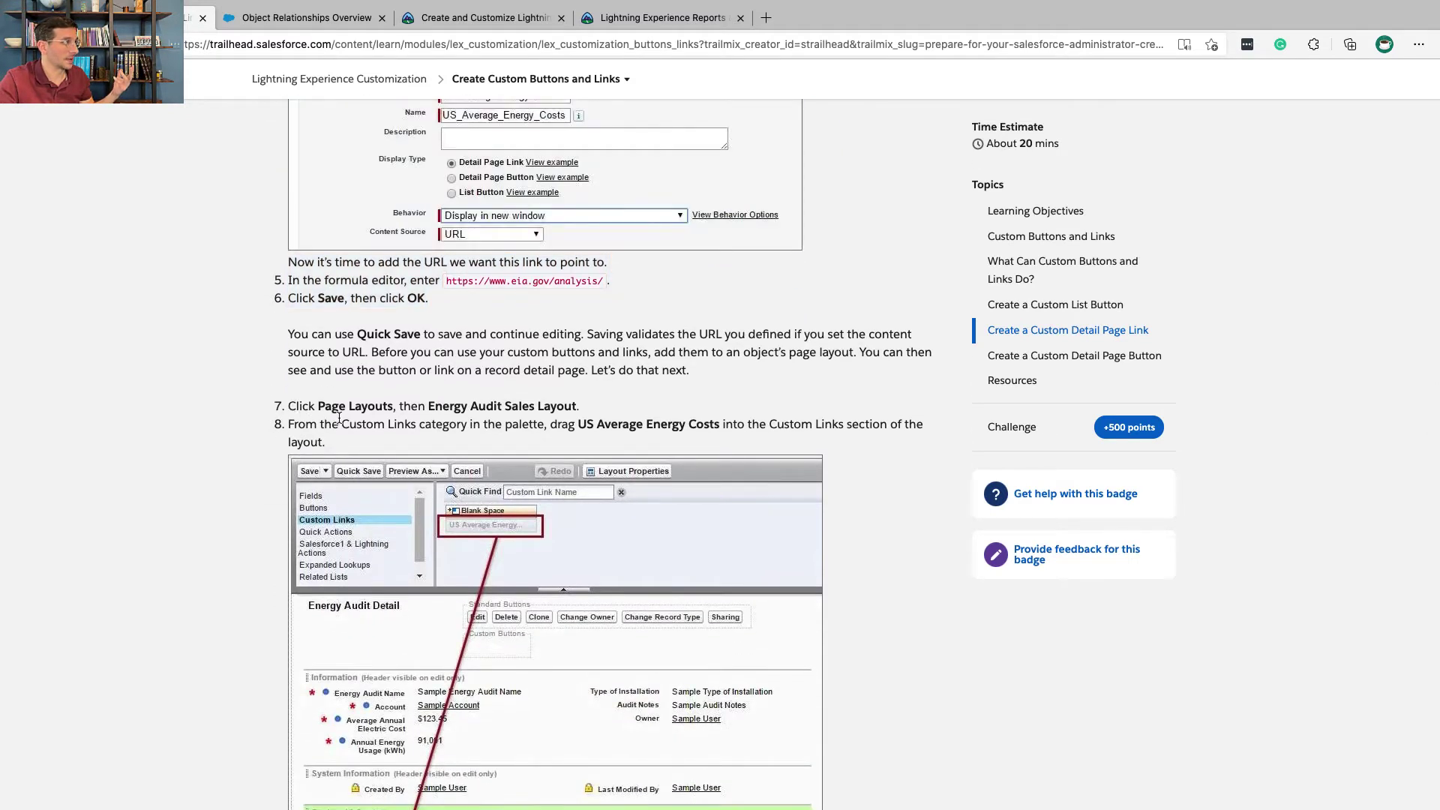
{"action": "left_click_drag", "start_coordinate": [290, 404], "coordinate": [330, 444]}
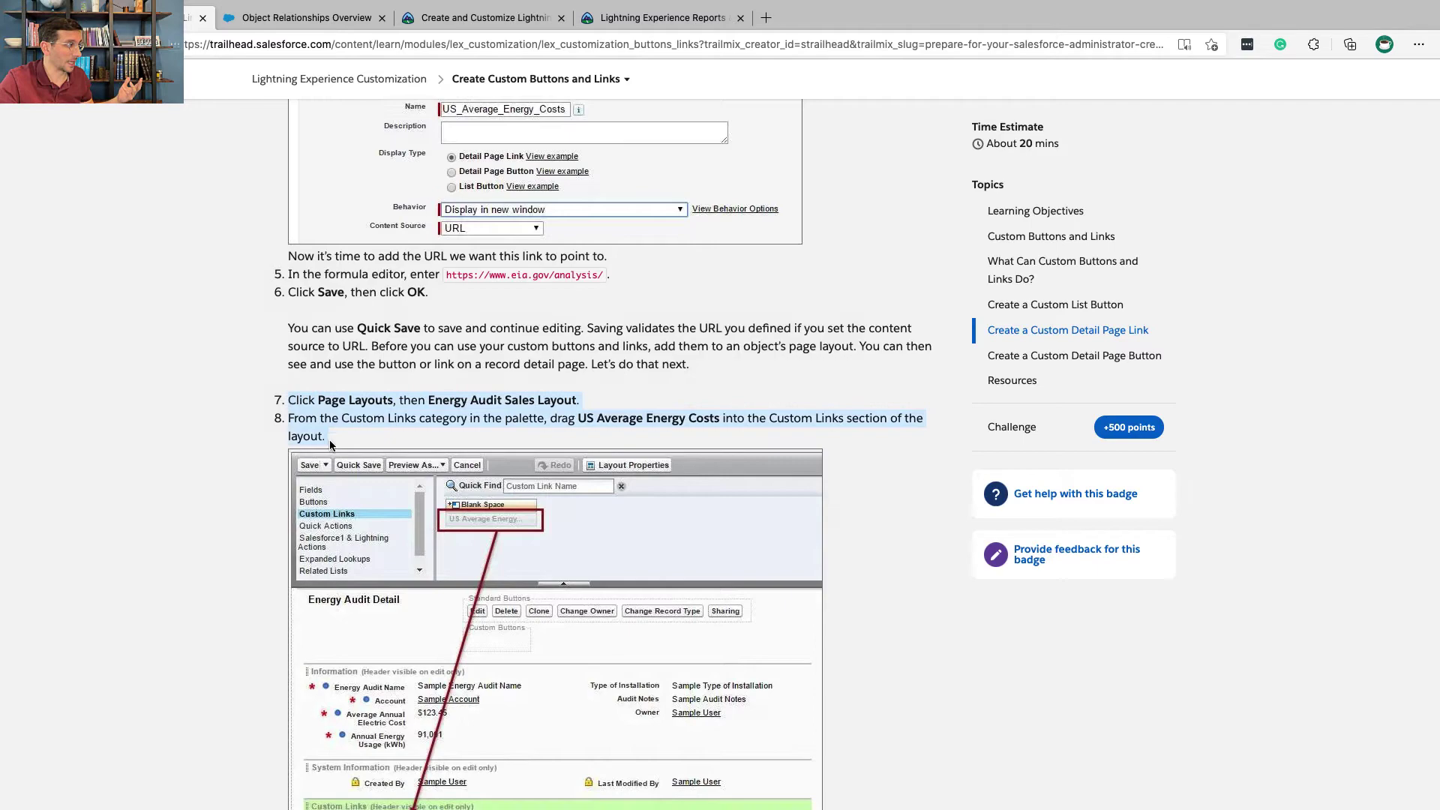
{"action": "scroll", "coordinate": [330, 446], "scroll_direction": "down", "scroll_amount": 5}
{"action": "scroll", "coordinate": [330, 445], "scroll_direction": "down", "scroll_amount": 10}
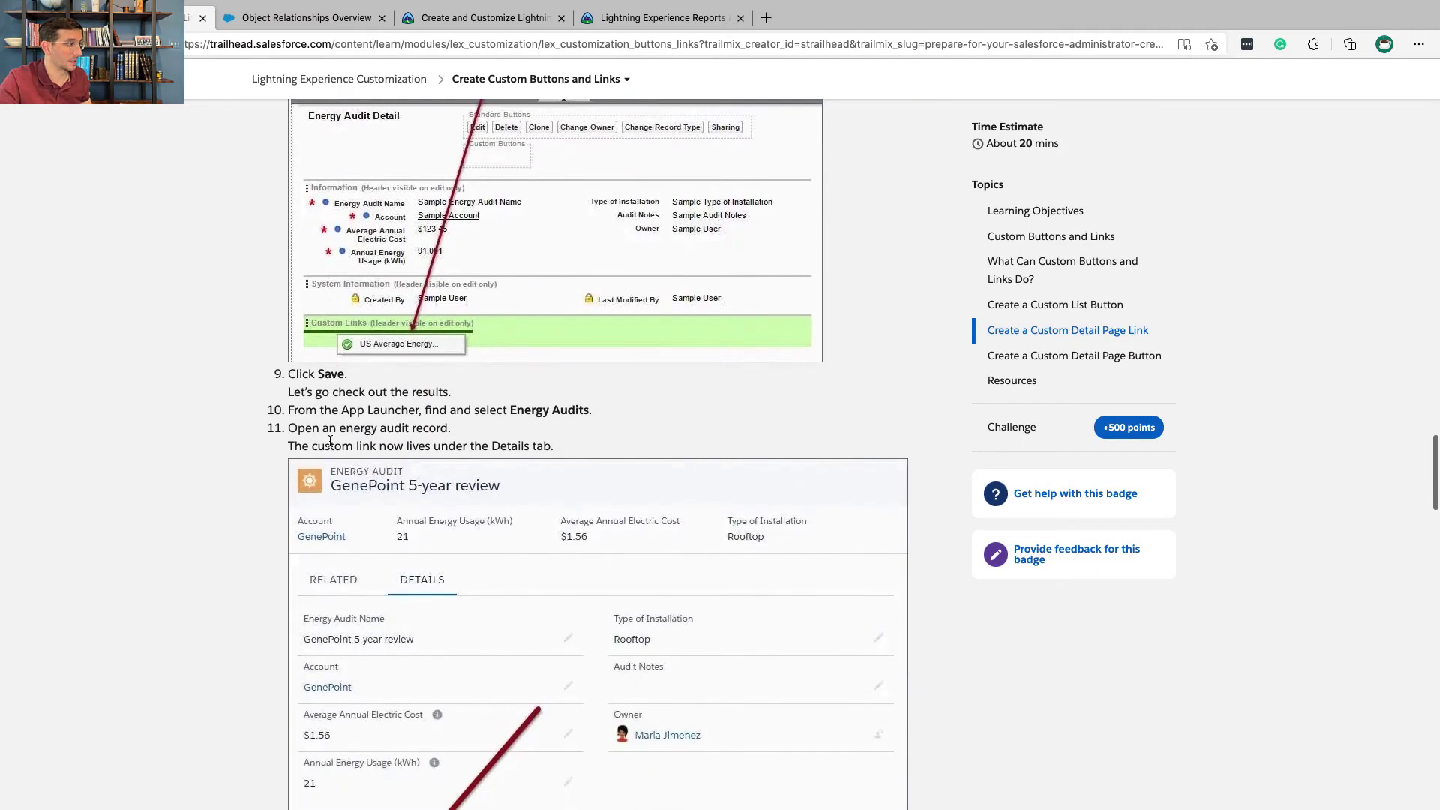
{"action": "key", "text": "ctrl+Right"}
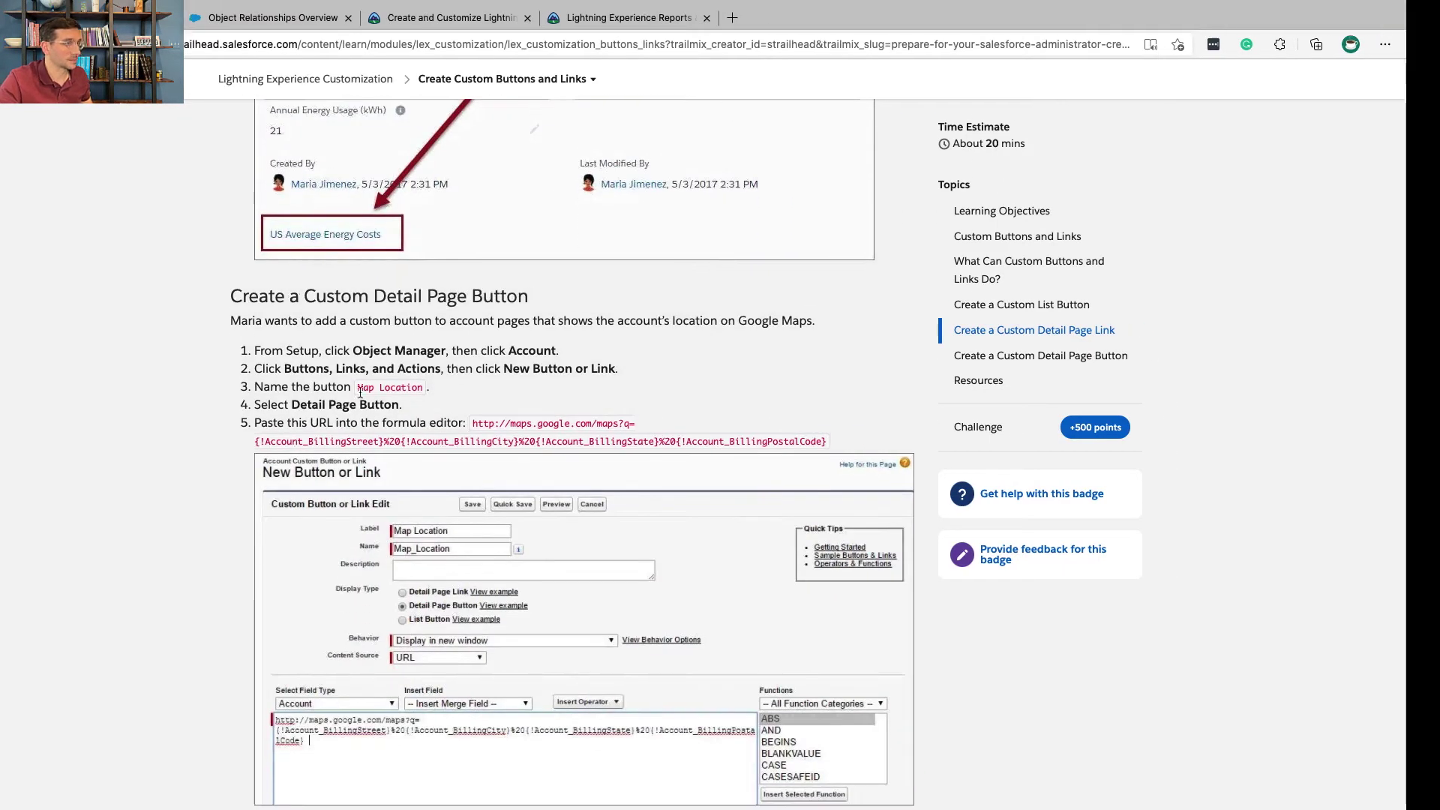
- Follow the Burlington evaluation audit's US Average Energy Costs link through to EIA's analysis page
{"action": "scroll", "coordinate": [266, 496], "scroll_direction": "down", "scroll_amount": 7}
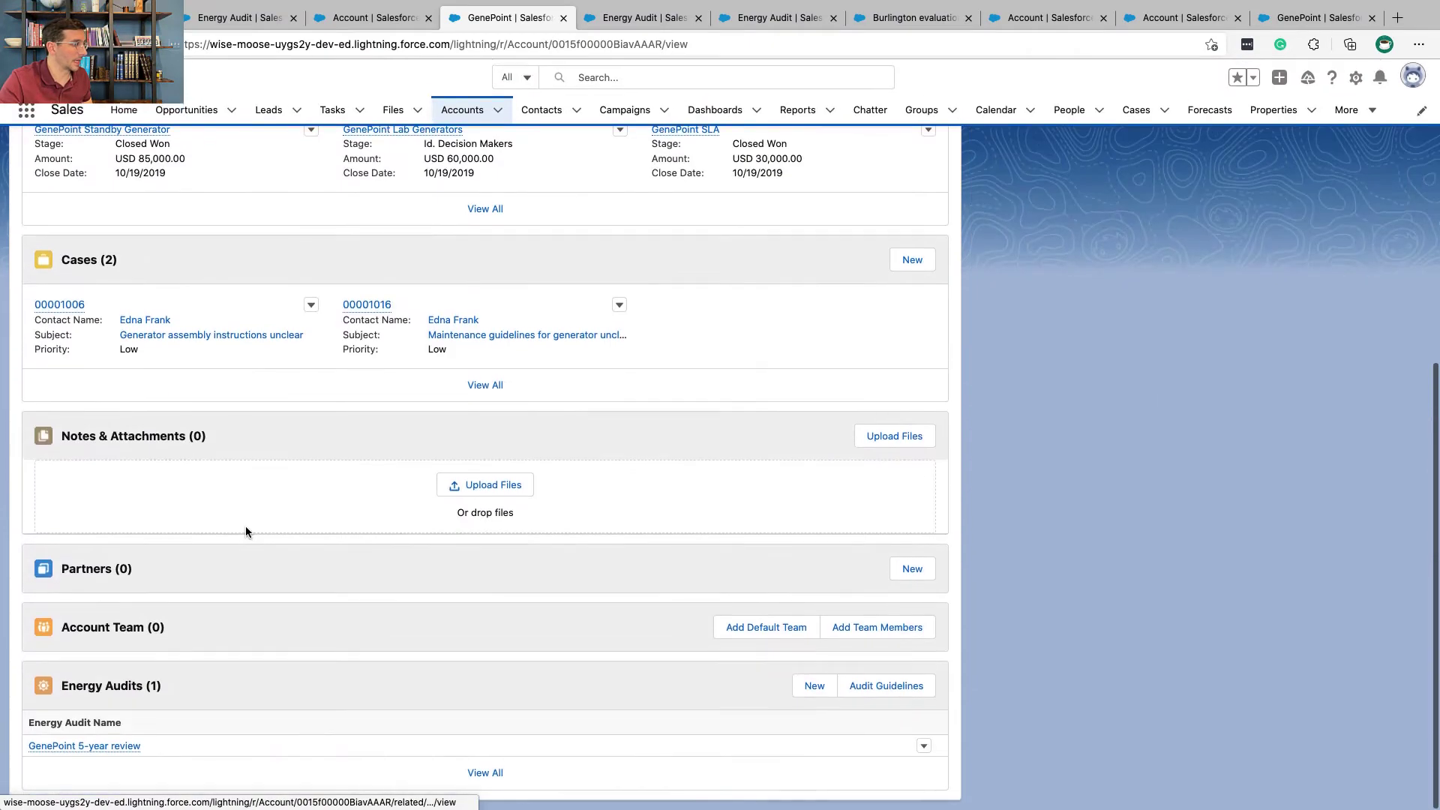
{"action": "scroll", "coordinate": [236, 543], "scroll_direction": "up", "scroll_amount": 10}
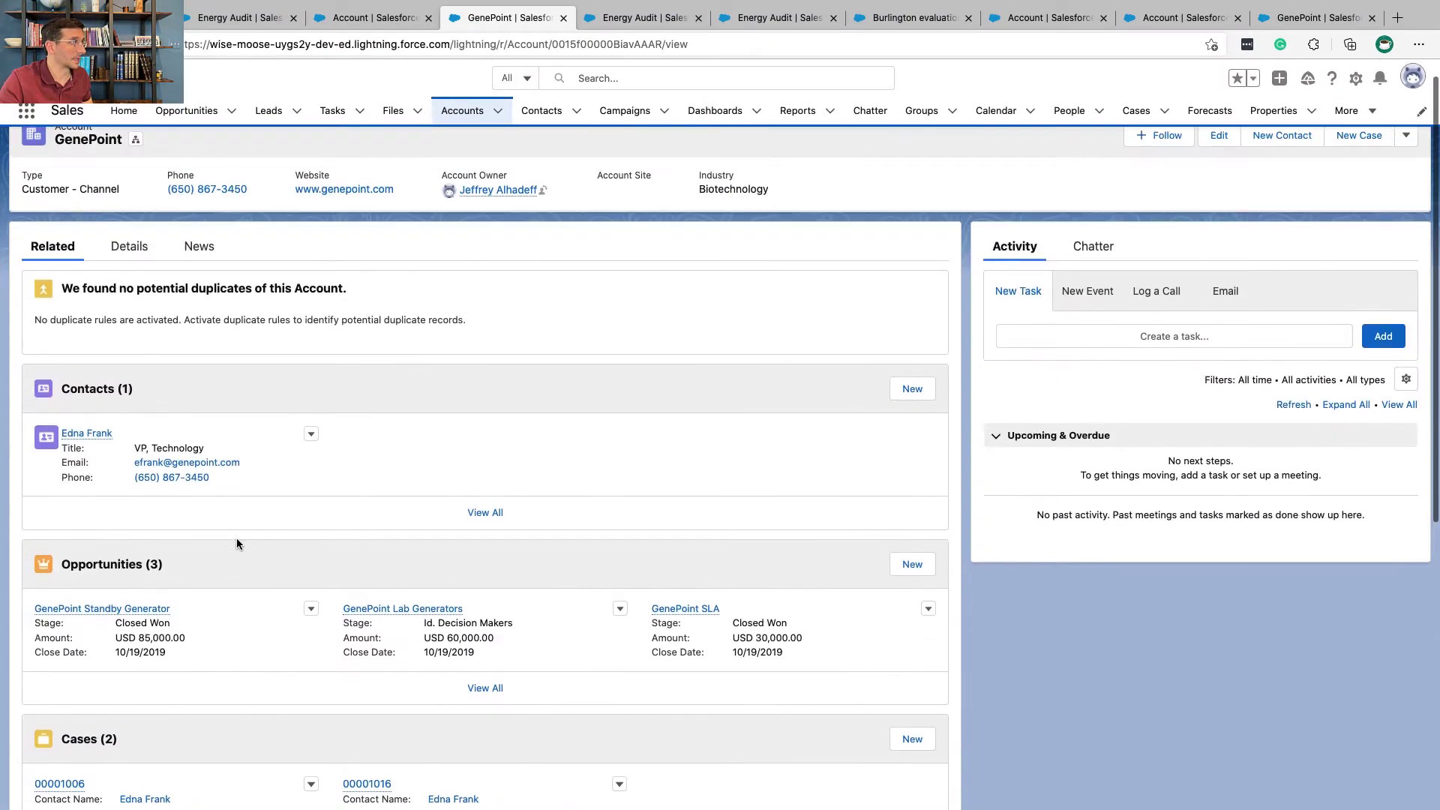
{"action": "left_click", "coordinate": [913, 18]}
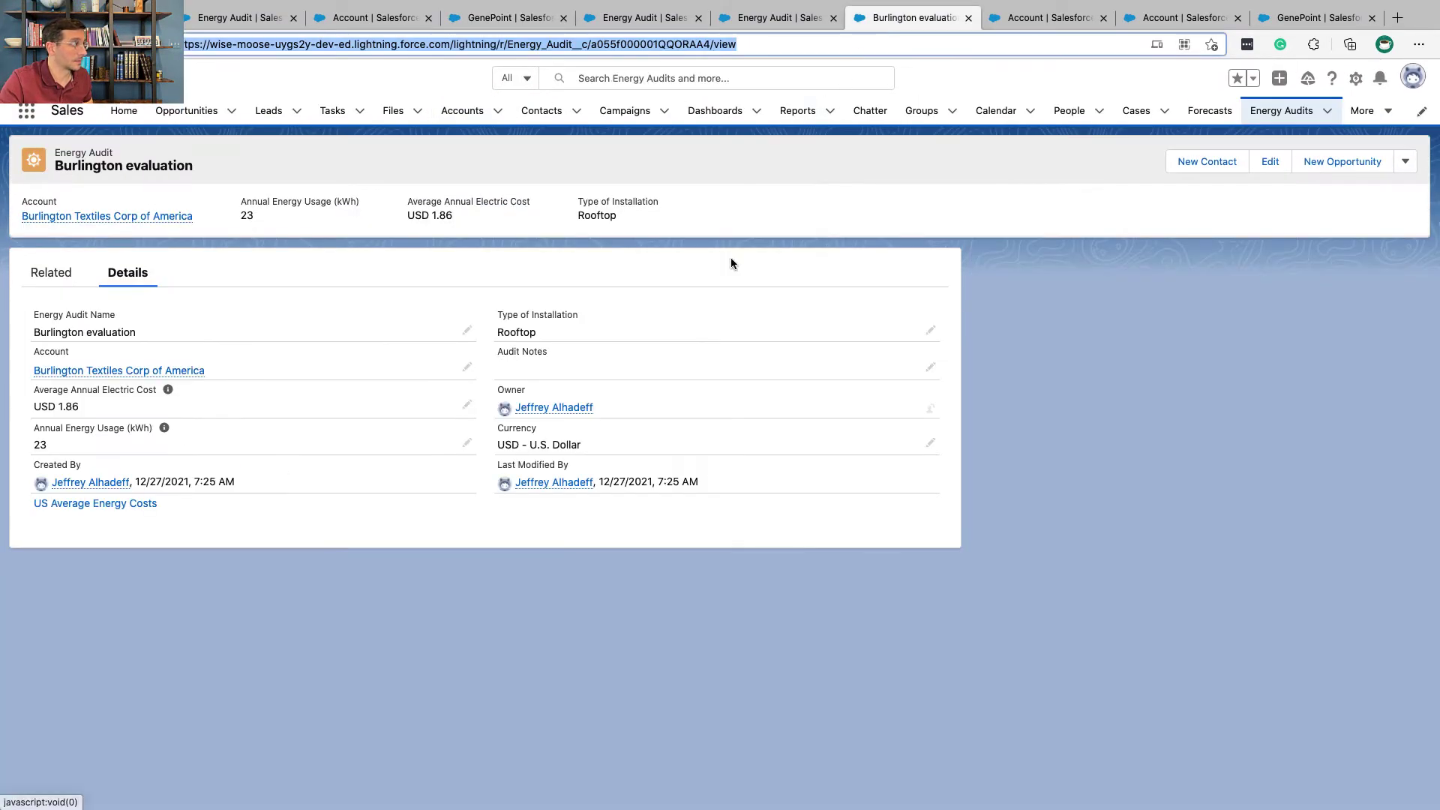
{"action": "left_click", "coordinate": [132, 504]}
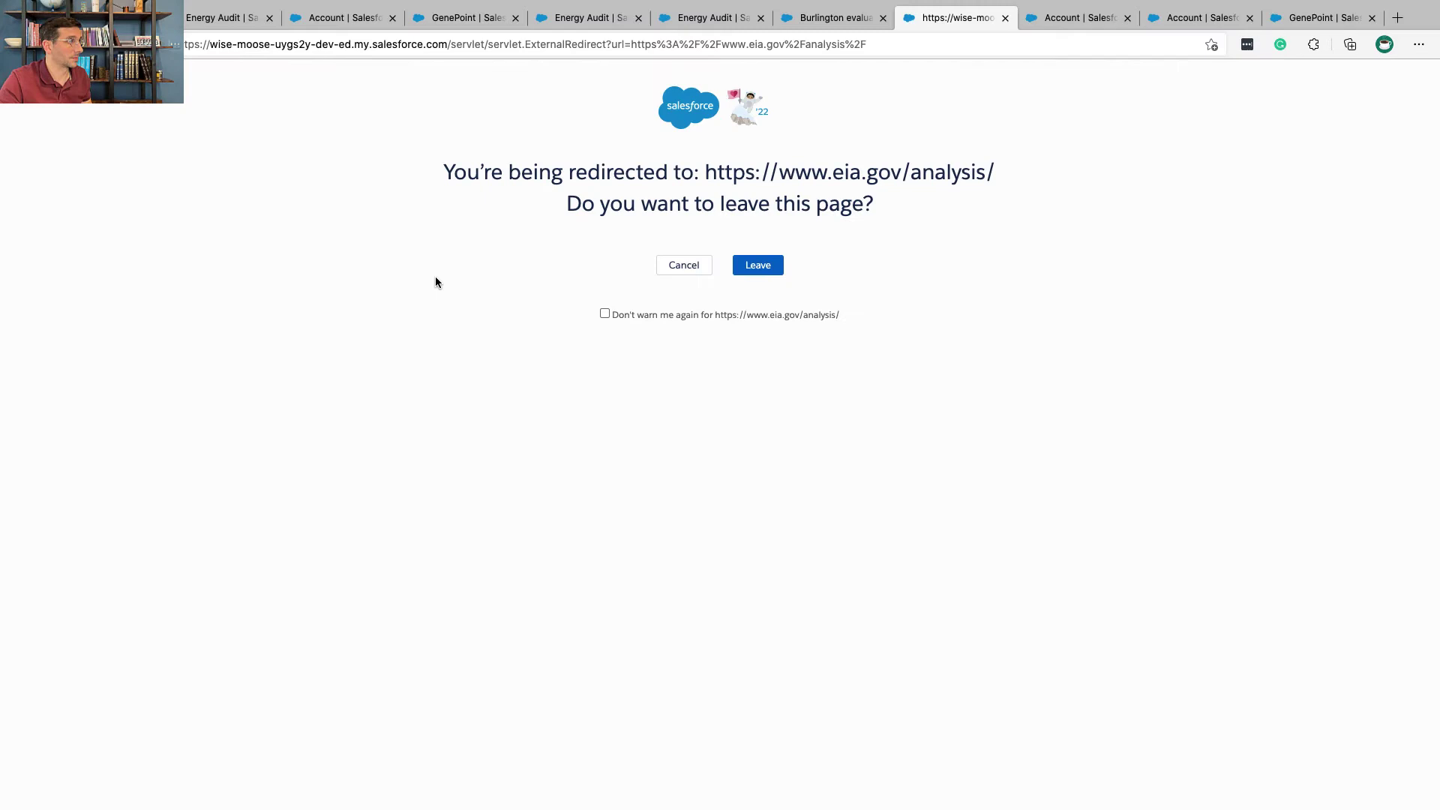
{"action": "left_click", "coordinate": [756, 258]}
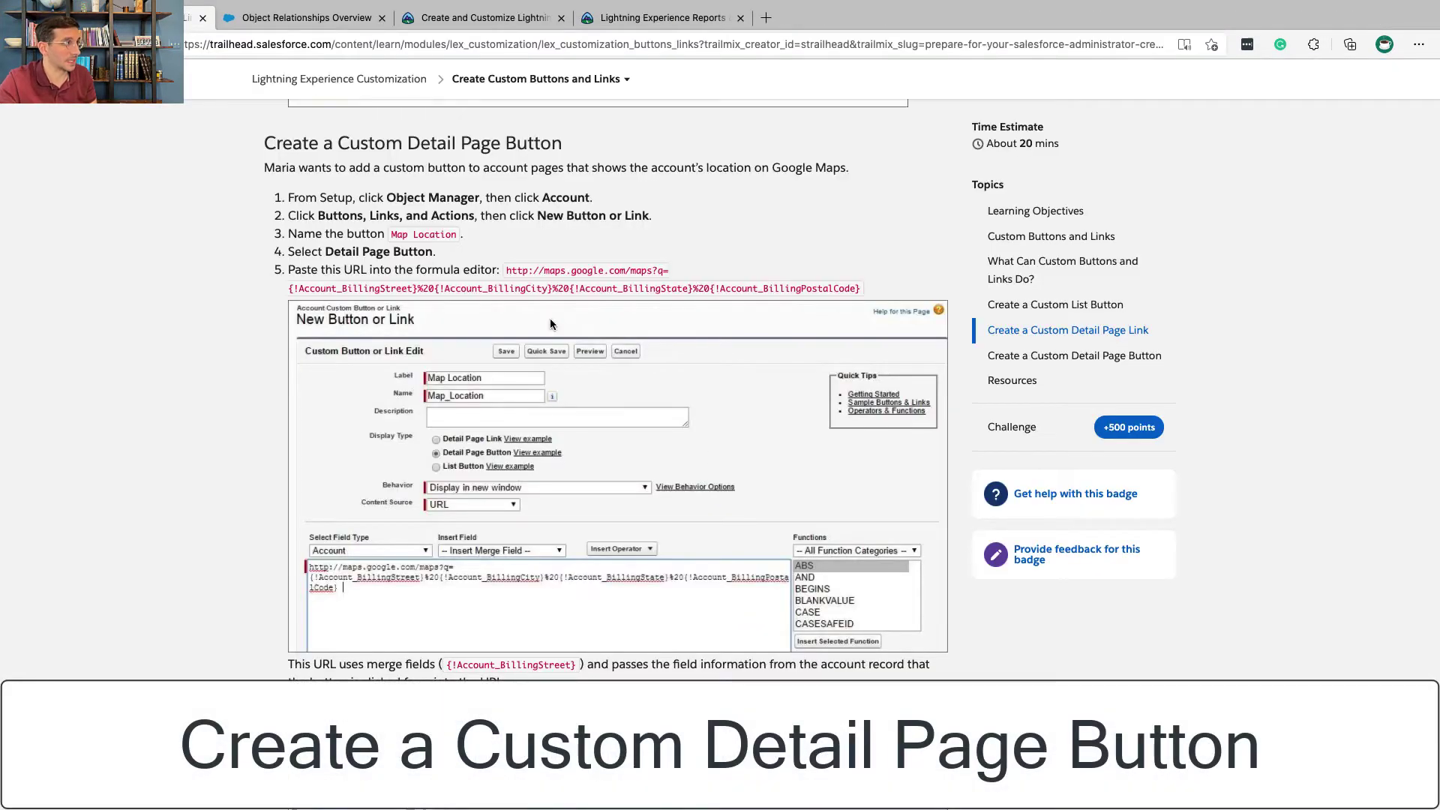
{"action": "triple_click", "coordinate": [495, 144]}
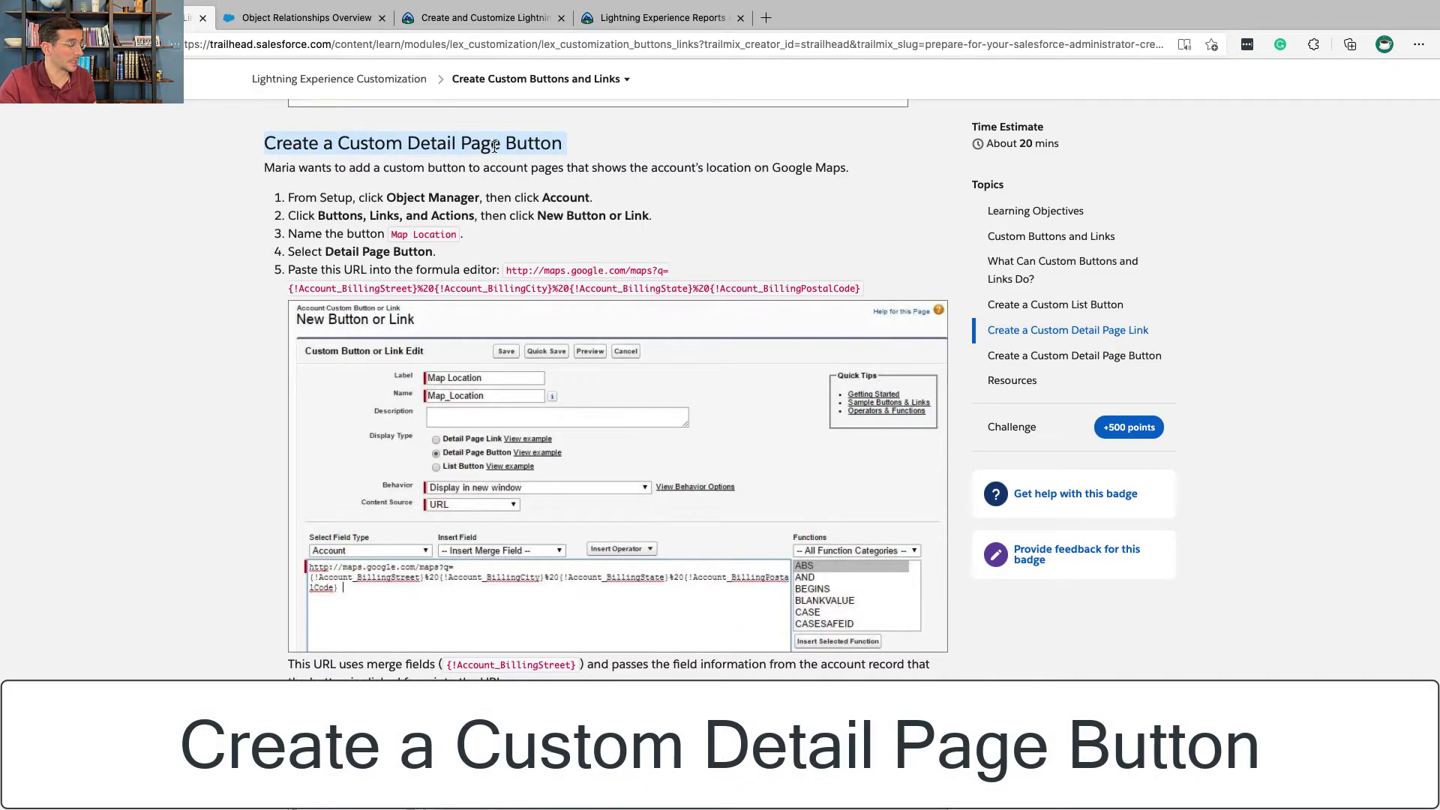
{"action": "left_click", "coordinate": [392, 235]}
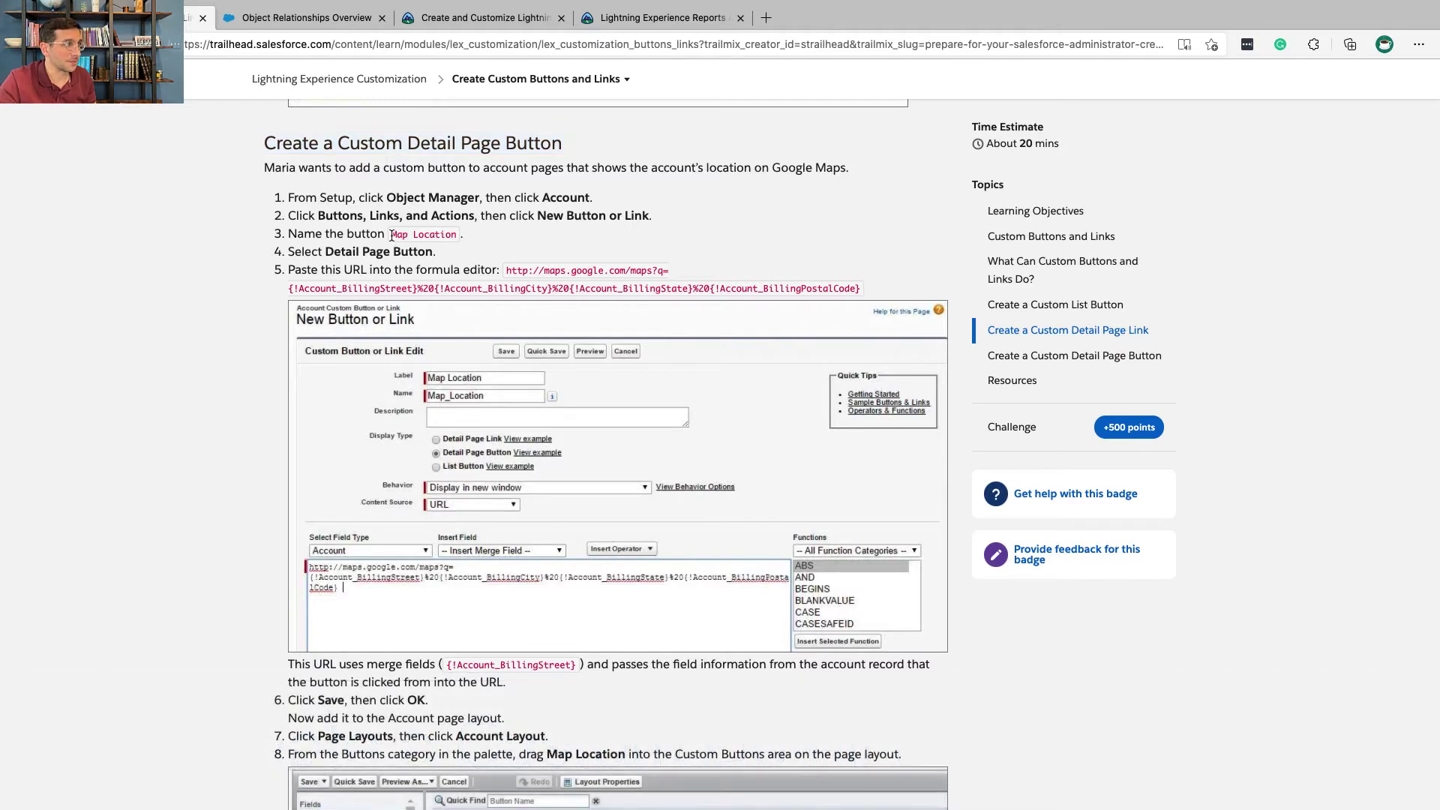
{"action": "left_click_drag", "start_coordinate": [392, 236], "coordinate": [461, 232]}
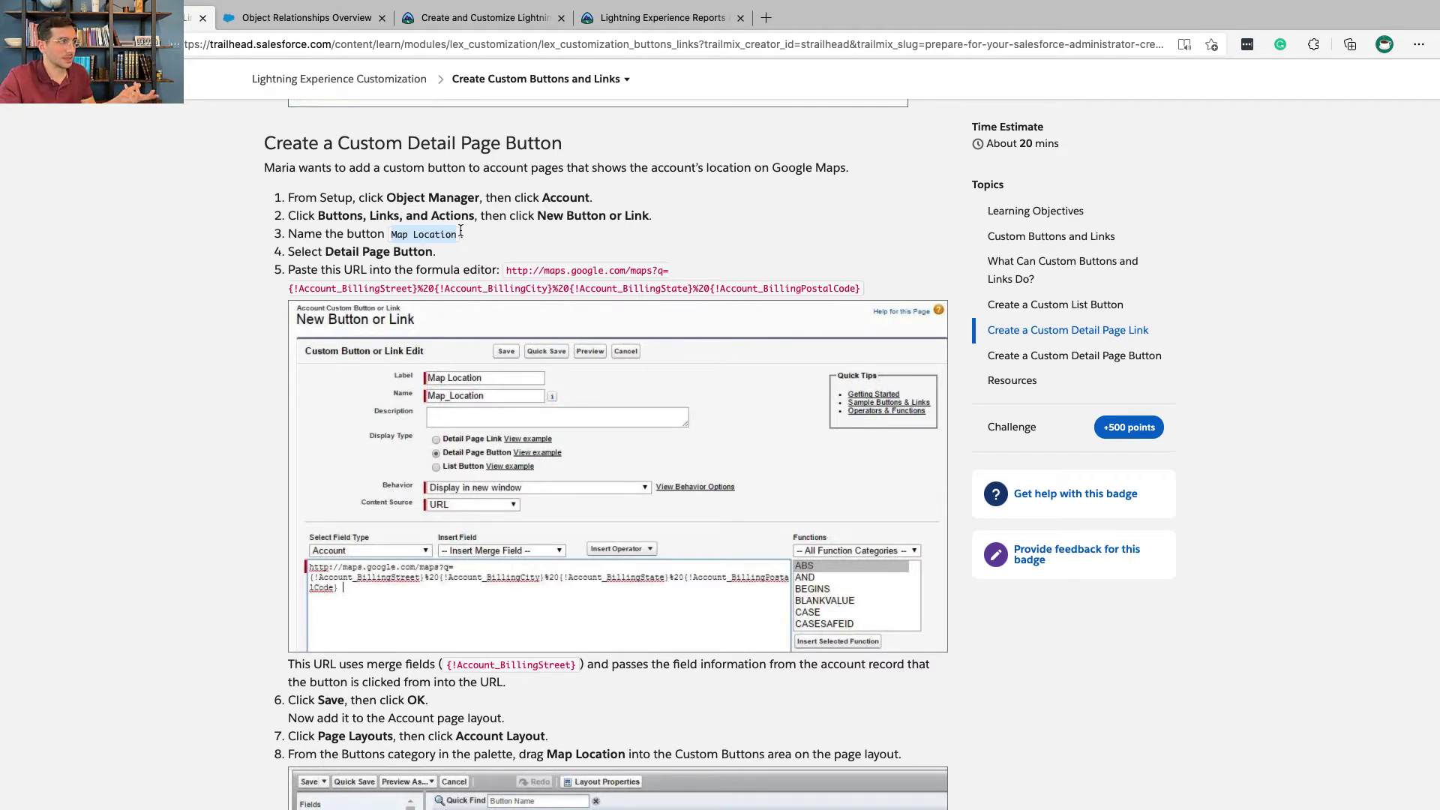
{"action": "left_click_drag", "start_coordinate": [290, 289], "coordinate": [679, 290]}
{"action": "left_click", "coordinate": [731, 297]}
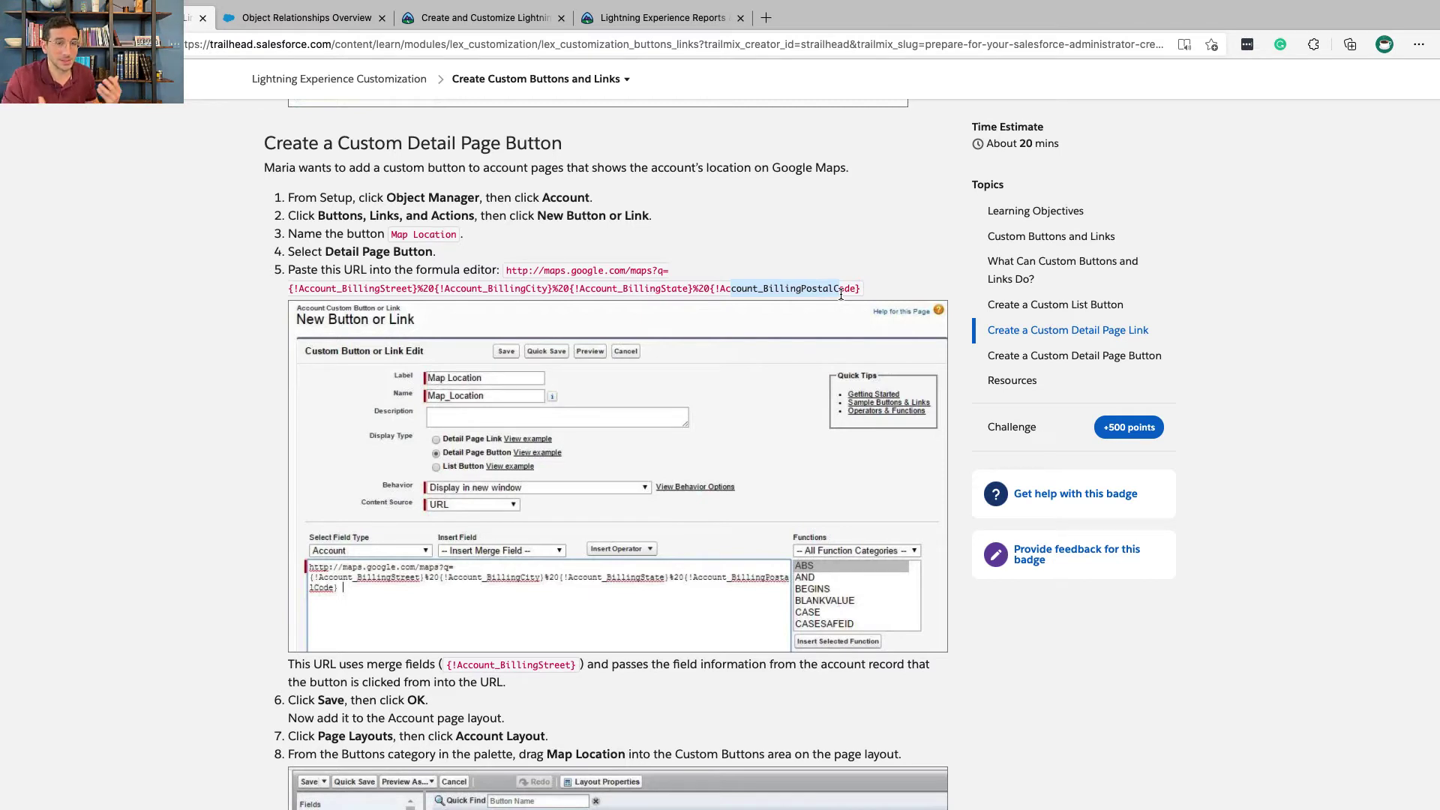
{"action": "scroll", "coordinate": [822, 315], "scroll_direction": "down", "scroll_amount": 1}
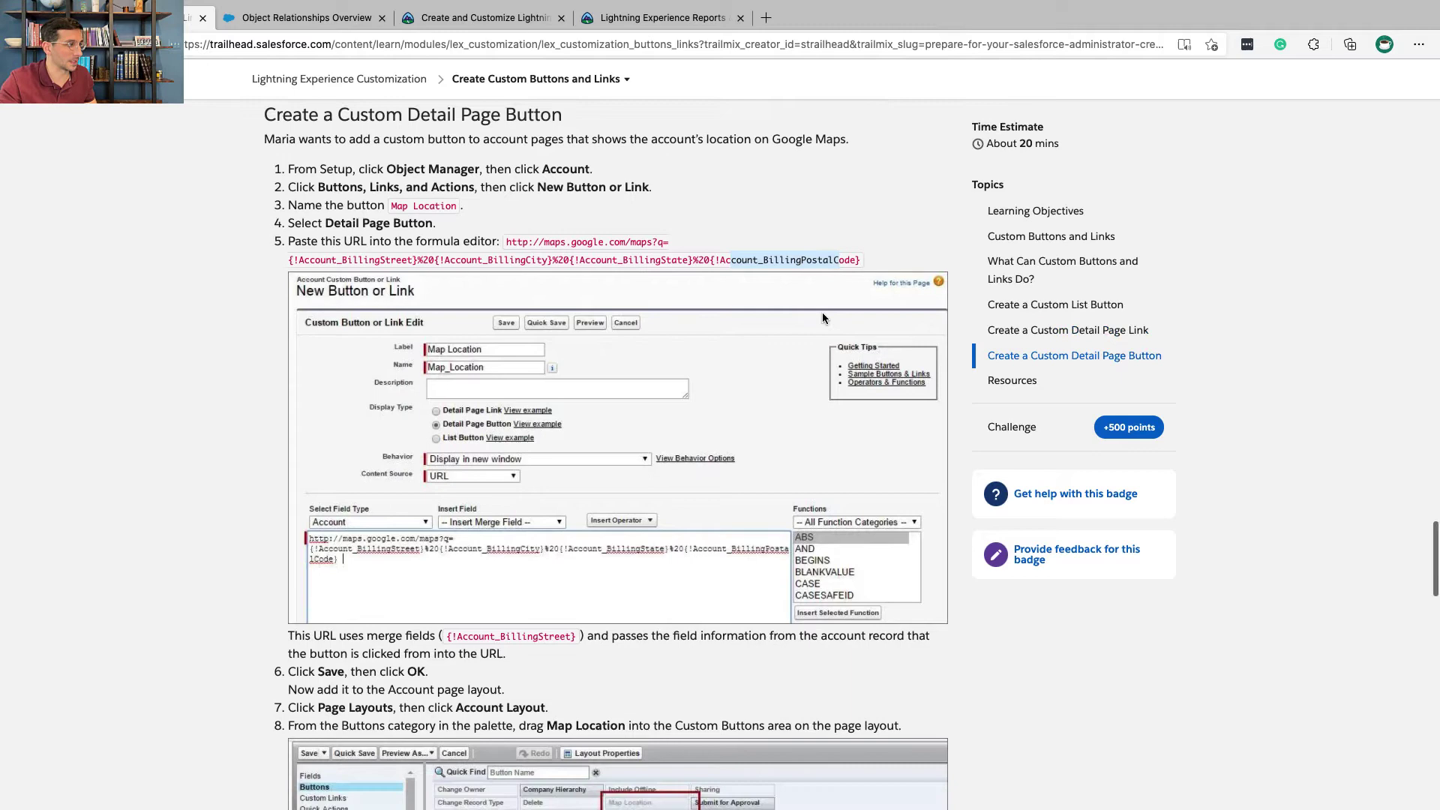
{"action": "key", "text": "super+grave"}
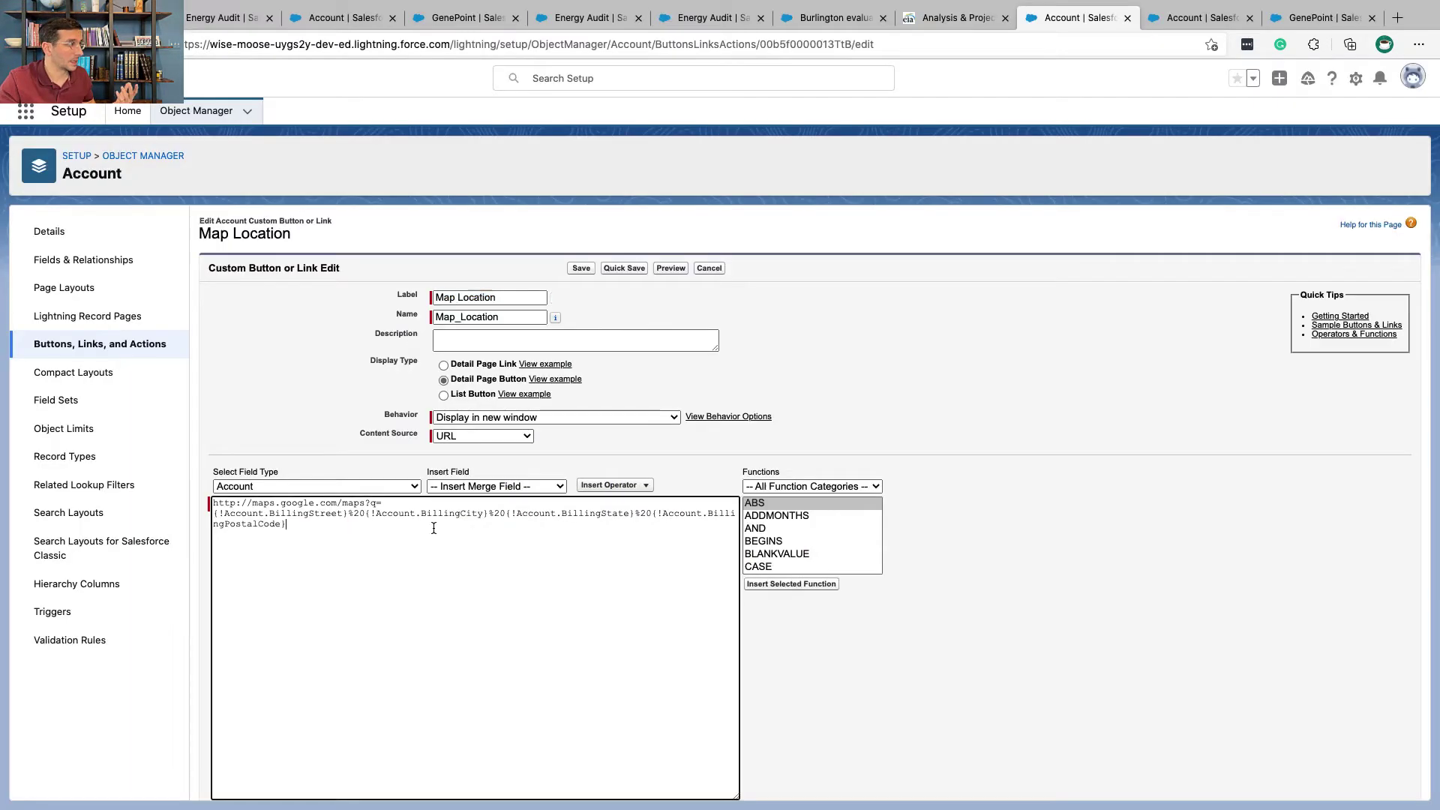
{"action": "left_click_drag", "start_coordinate": [387, 529], "coordinate": [226, 503]}
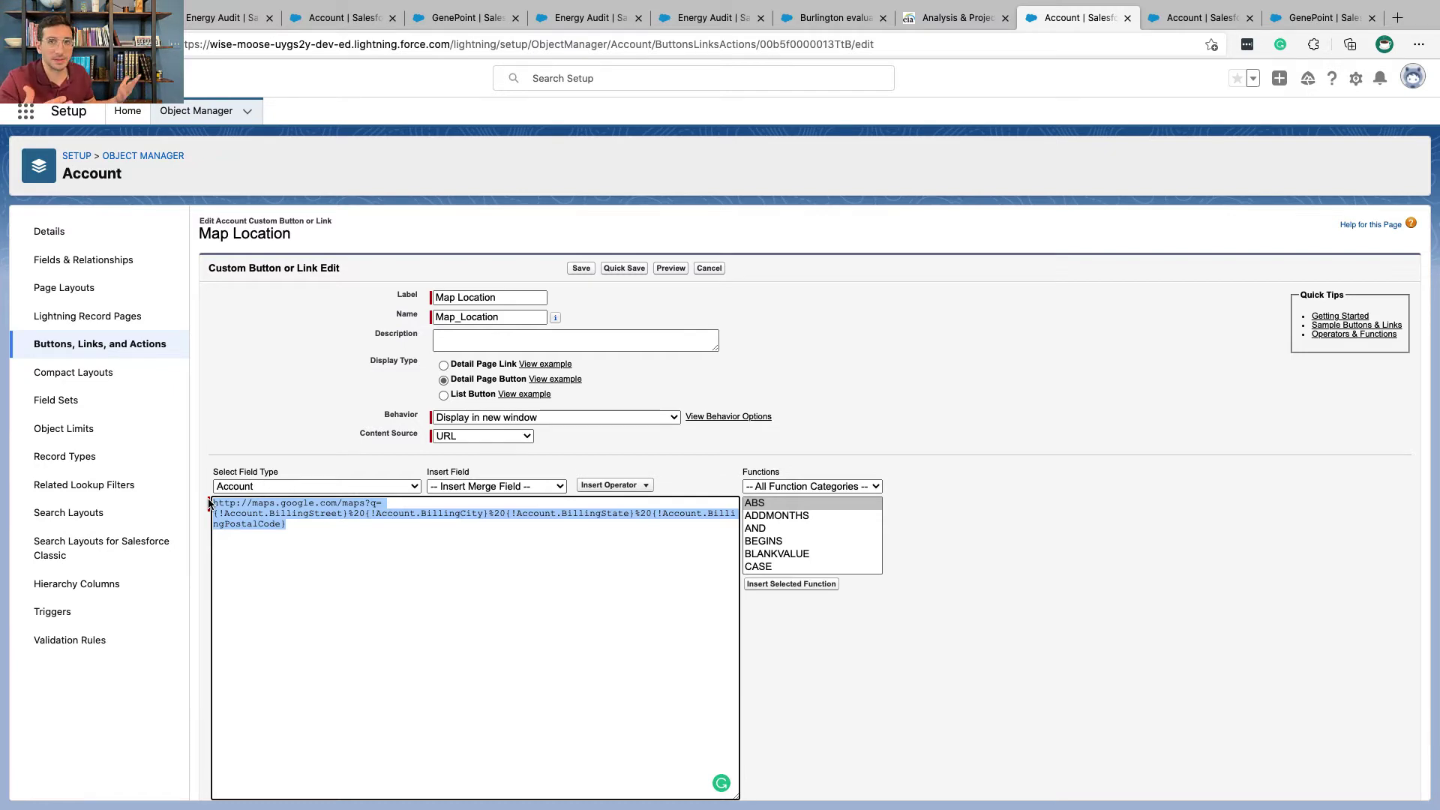
{"action": "key", "text": "super+grave"}
- Review the Trailhead example screenshot and the note about adding the button to the layout
{"action": "scroll", "coordinate": [255, 465], "scroll_direction": "down", "scroll_amount": 3}
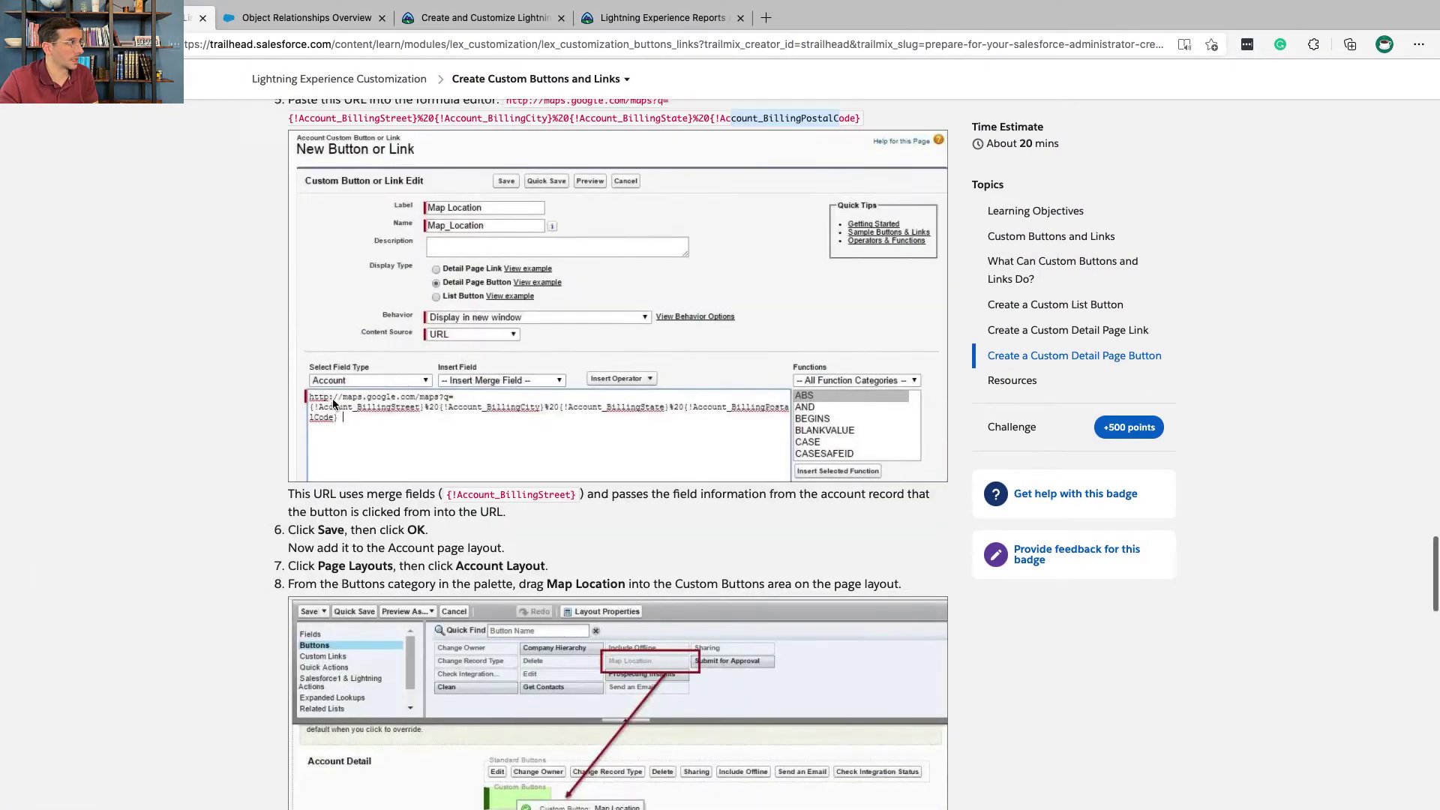
{"action": "scroll", "coordinate": [331, 405], "scroll_direction": "up", "scroll_amount": 1}
{"action": "scroll", "coordinate": [332, 396], "scroll_direction": "up", "scroll_amount": 1}
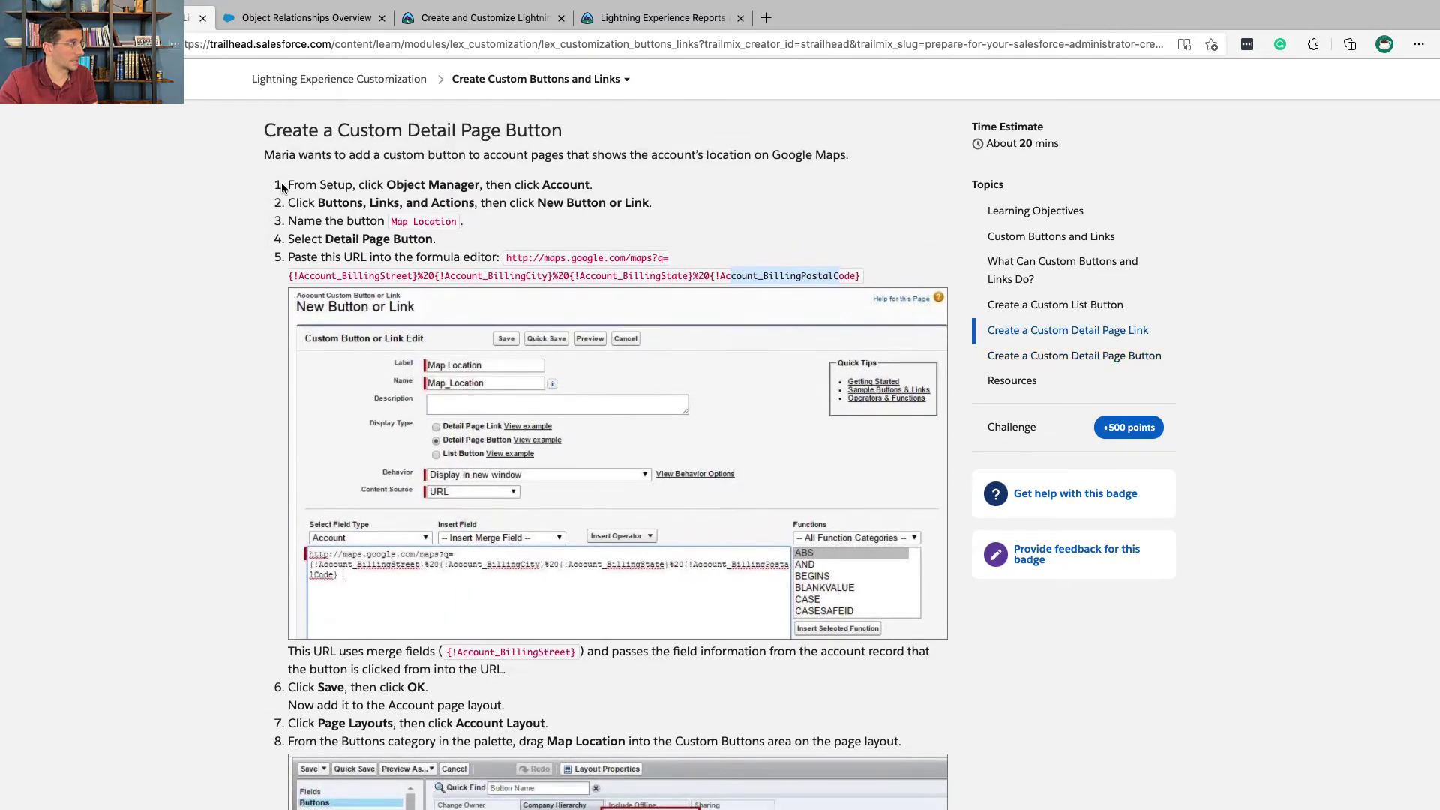
{"action": "scroll", "coordinate": [443, 313], "scroll_direction": "down", "scroll_amount": 3}
{"action": "left_click_drag", "start_coordinate": [442, 313], "coordinate": [435, 505]}
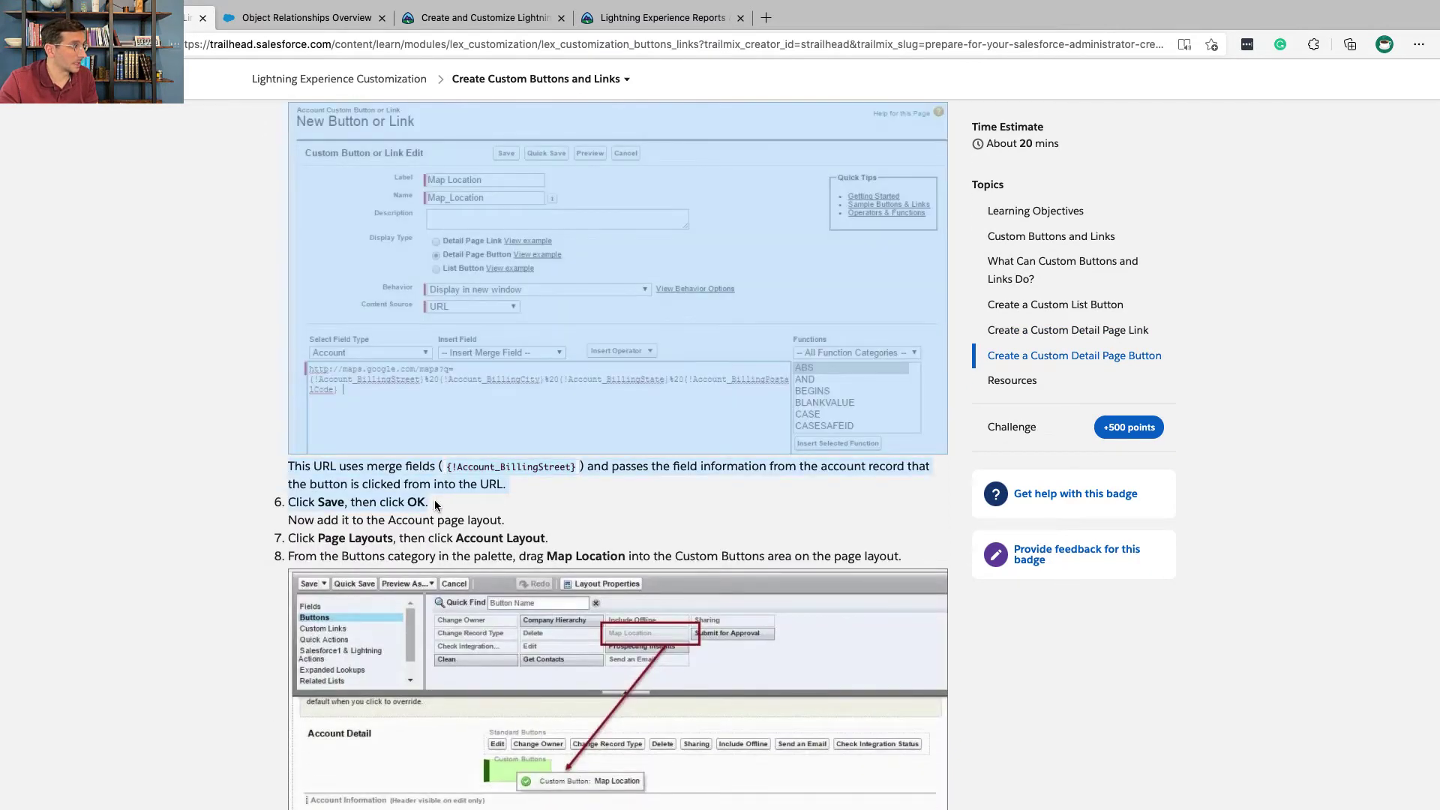
{"action": "left_click_drag", "start_coordinate": [289, 520], "coordinate": [498, 525]}
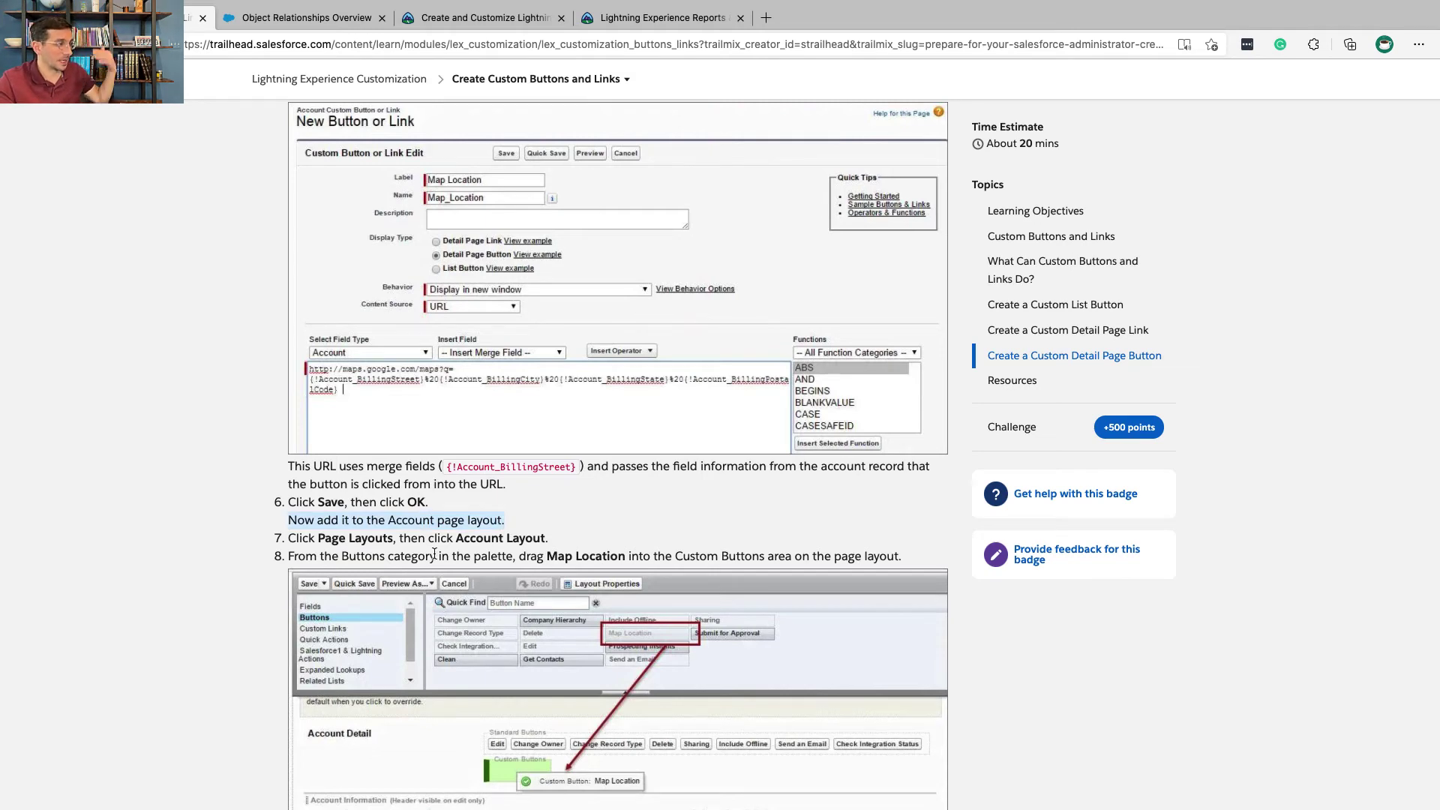
{"action": "scroll", "coordinate": [434, 555], "scroll_direction": "down", "scroll_amount": 5}
{"action": "scroll", "coordinate": [435, 555], "scroll_direction": "down", "scroll_amount": 3}
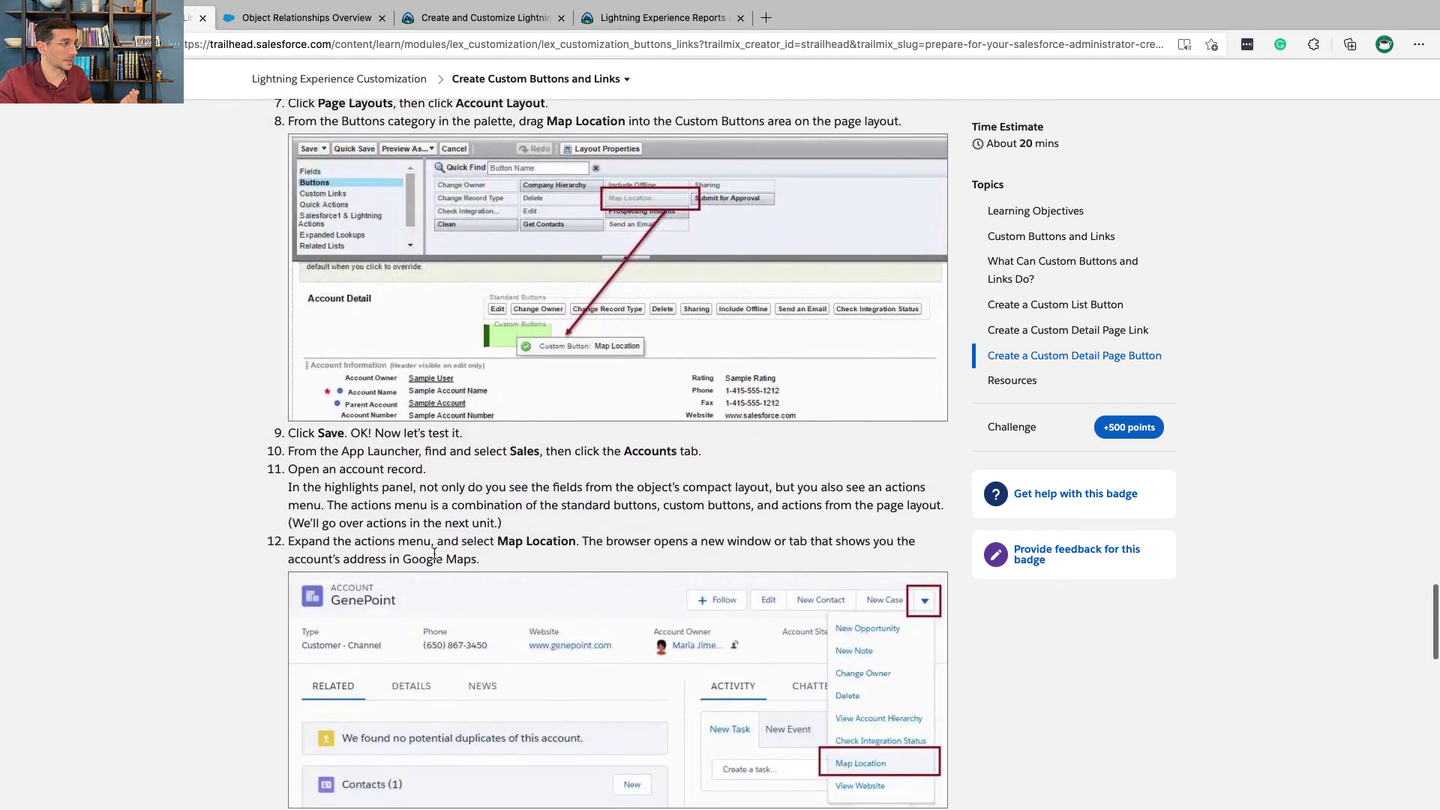
- Show the Buttons palette in Salesforce's Account Layout editor to confirm Map Location is there
{"action": "key", "text": "super+grave"}
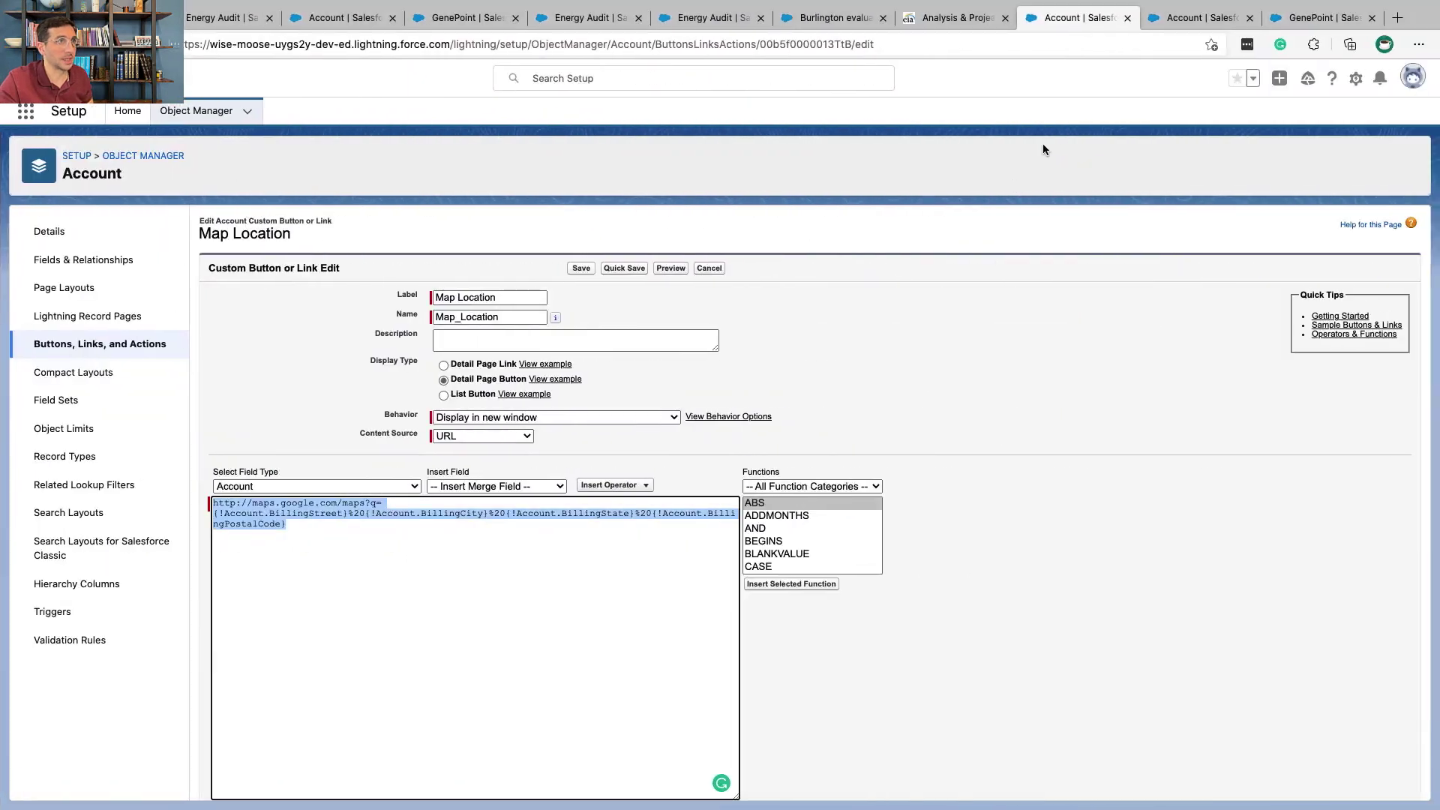
{"action": "left_click", "coordinate": [1185, 21]}
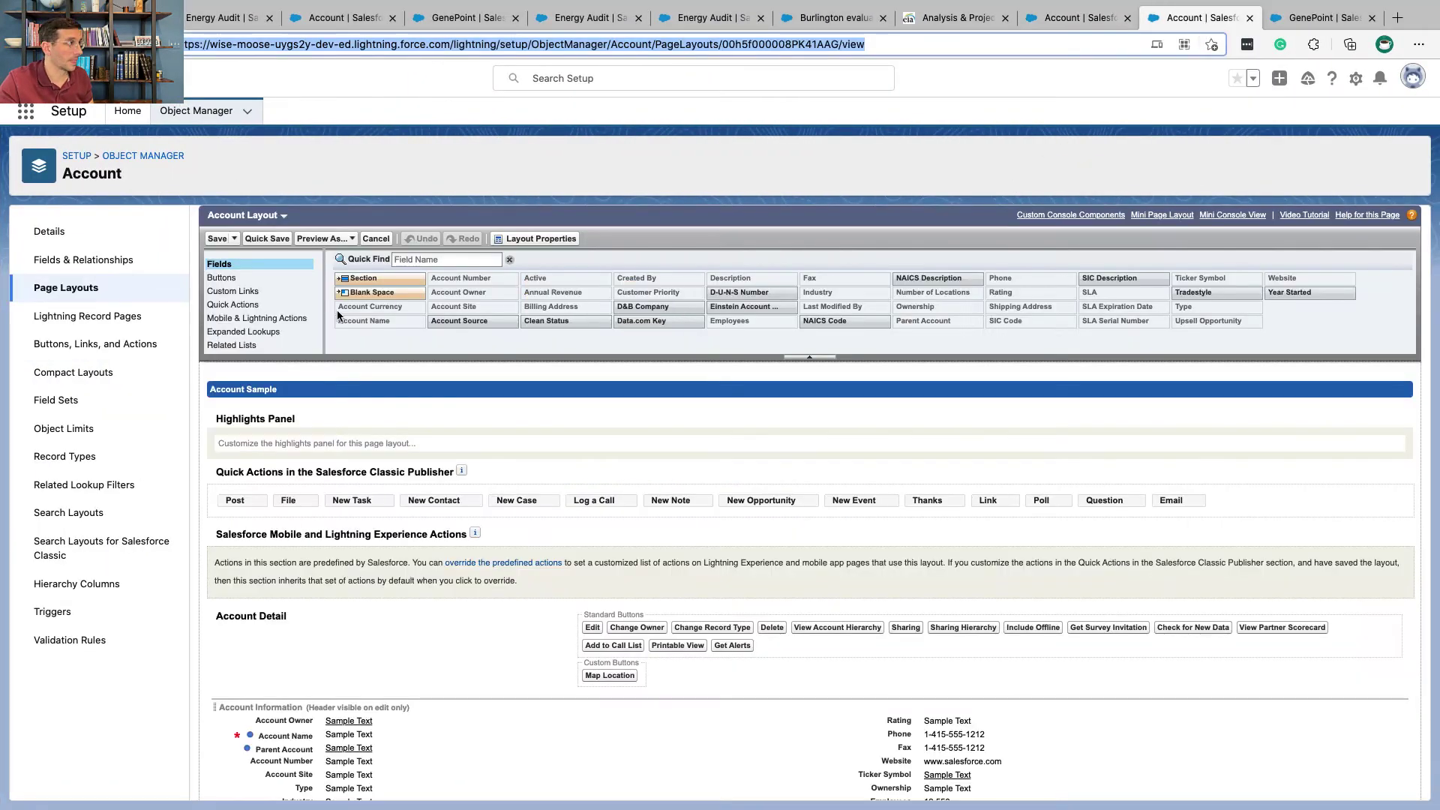
{"action": "scroll", "coordinate": [264, 282], "scroll_direction": "down", "scroll_amount": 3}
{"action": "left_click", "coordinate": [225, 257]}
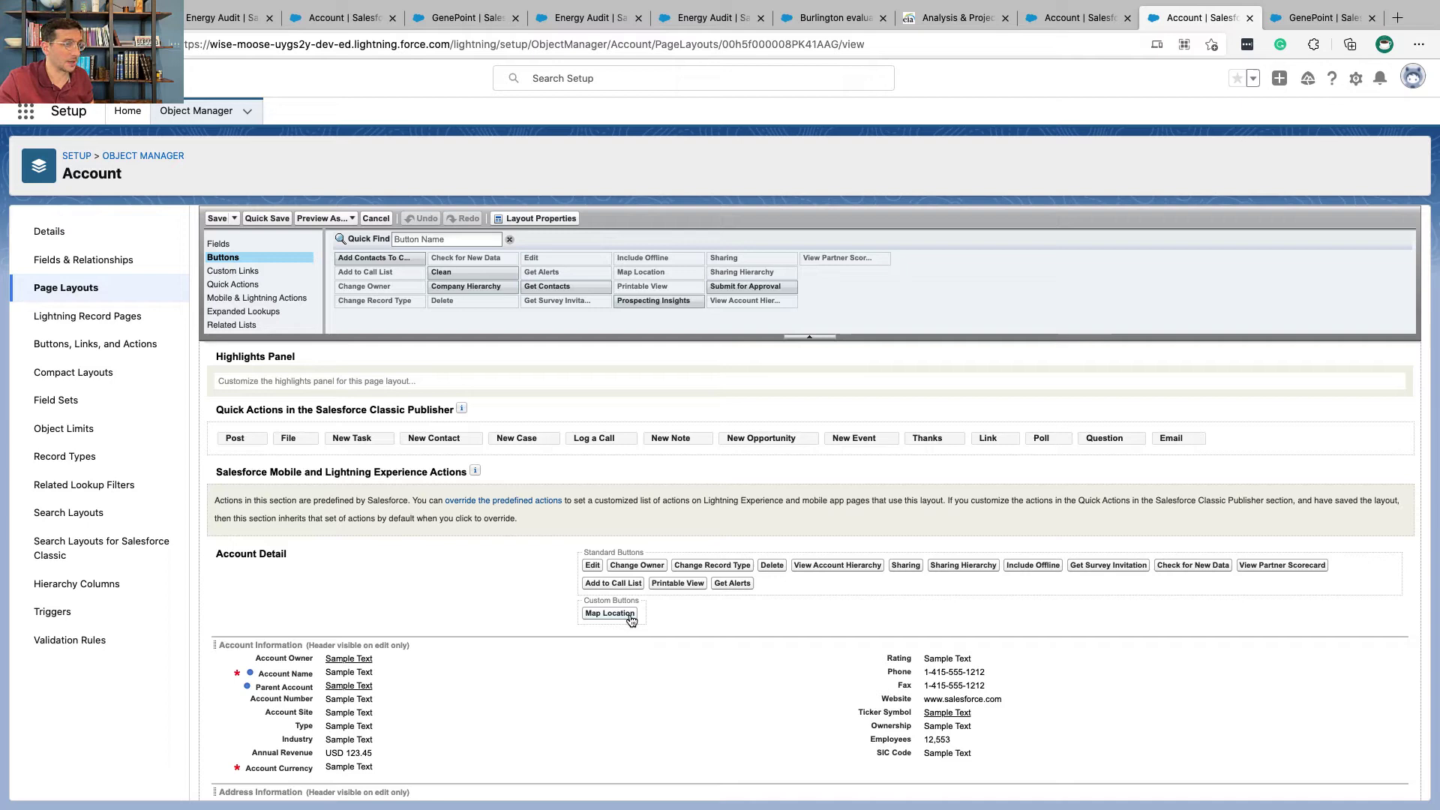
- Run Map Location on GenePoint to map 345 Shoreline Park, then view the Trailhead hands-on challenge
{"action": "mouse_move", "coordinate": [1299, 9]}
{"action": "left_click", "coordinate": [1299, 51]}
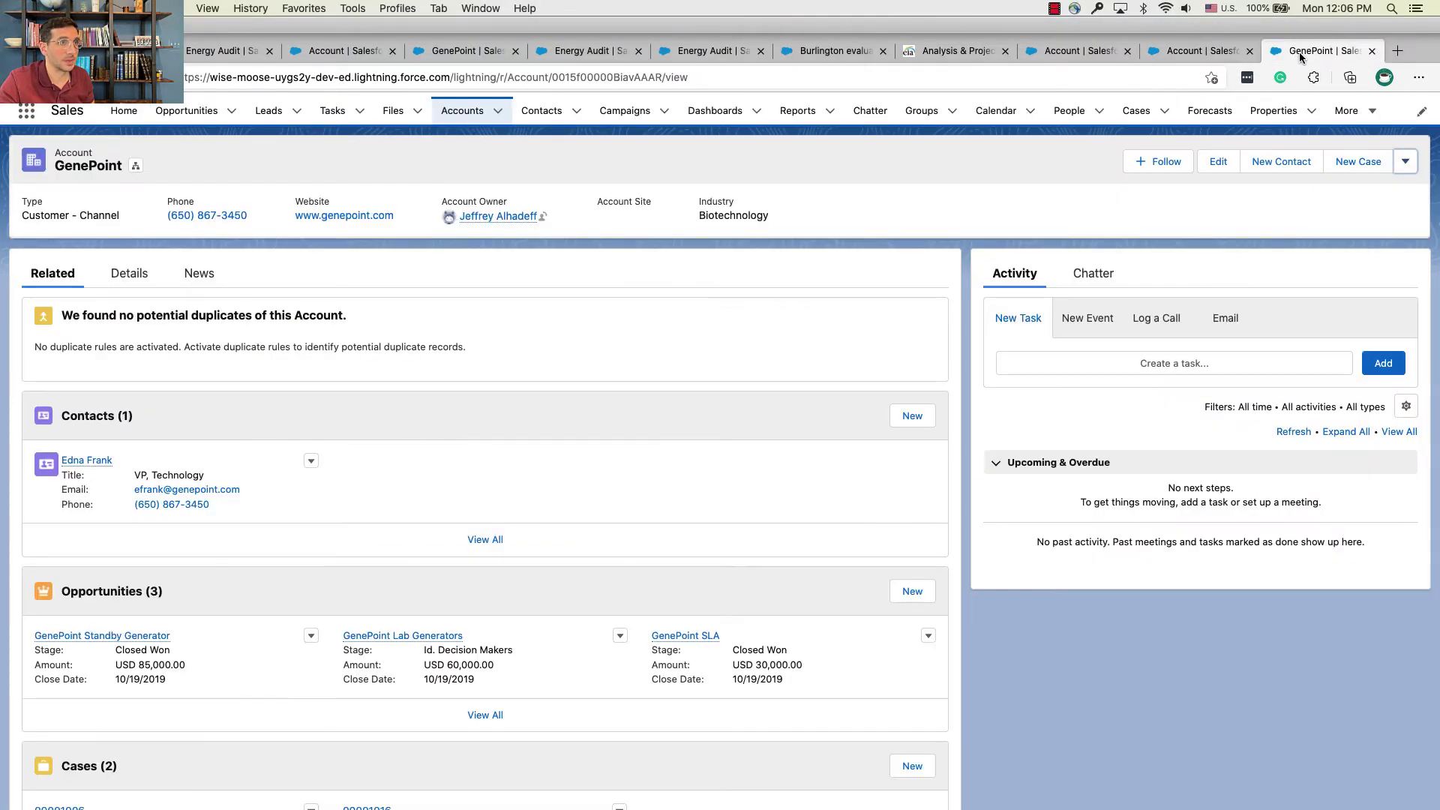
{"action": "left_click", "coordinate": [1408, 161]}
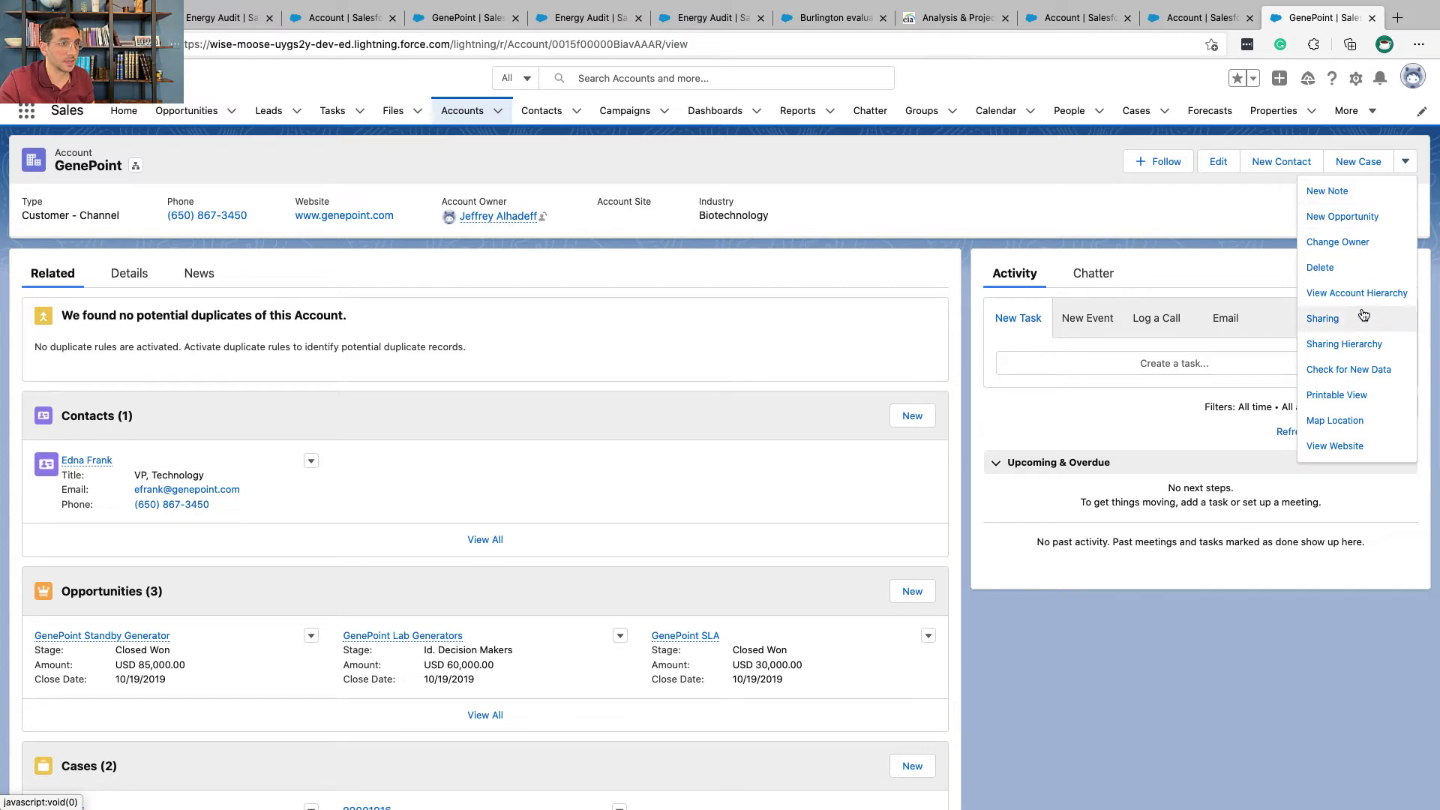
{"action": "left_click", "coordinate": [1354, 420]}
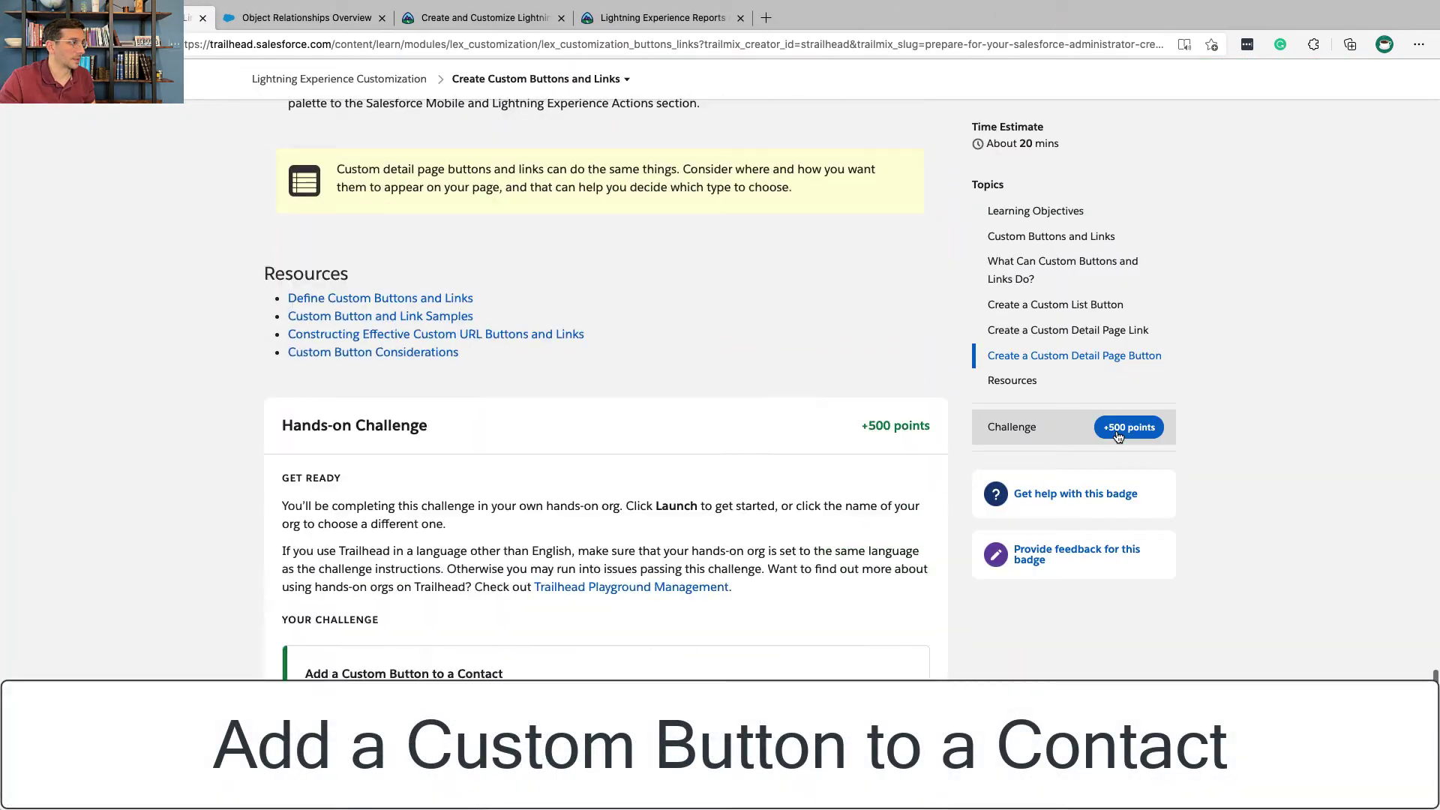
{"action": "left_click", "coordinate": [1118, 436]}
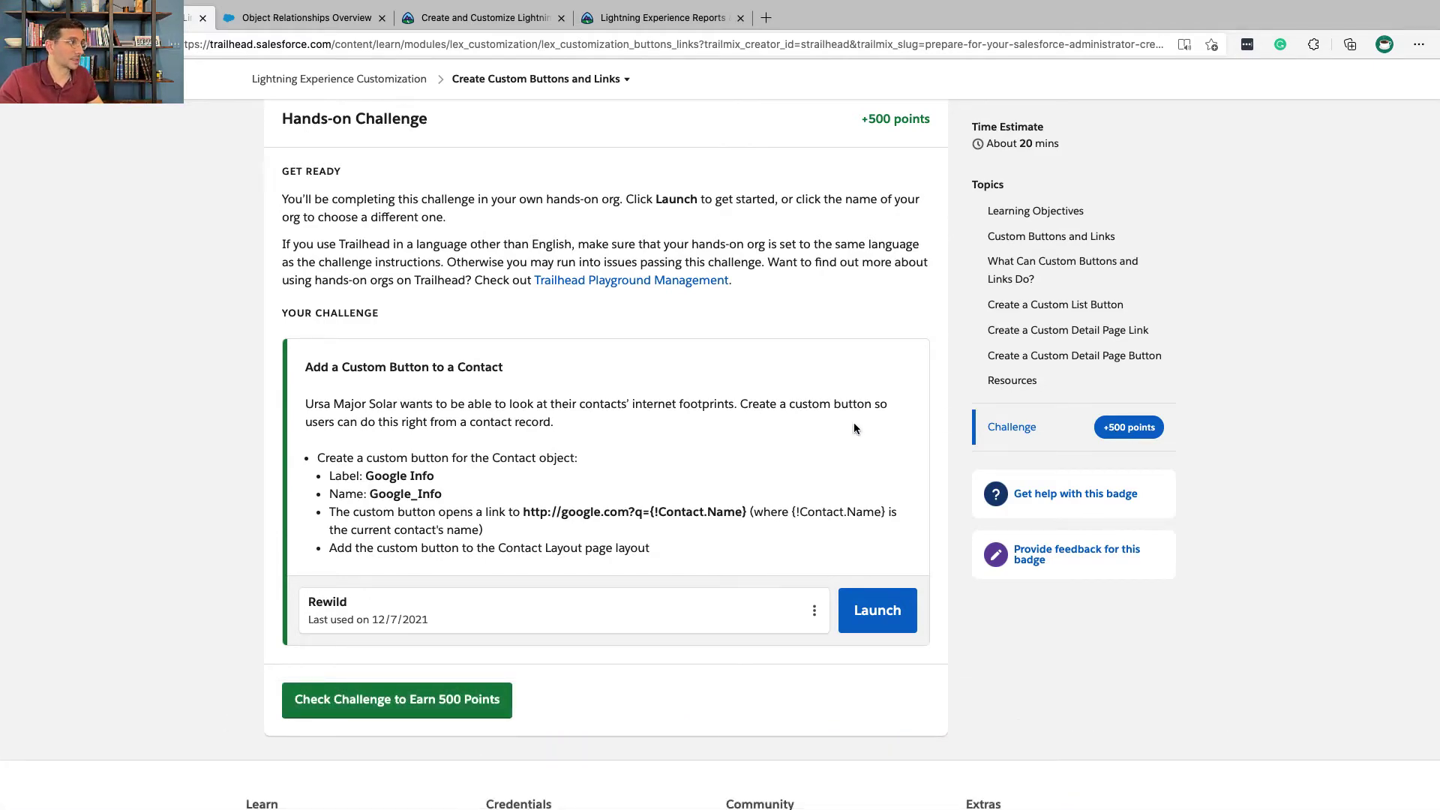
- Open Object Manager in Salesforce Setup and filter the object list by 'con'
{"action": "key", "text": "ctrl+Right"}
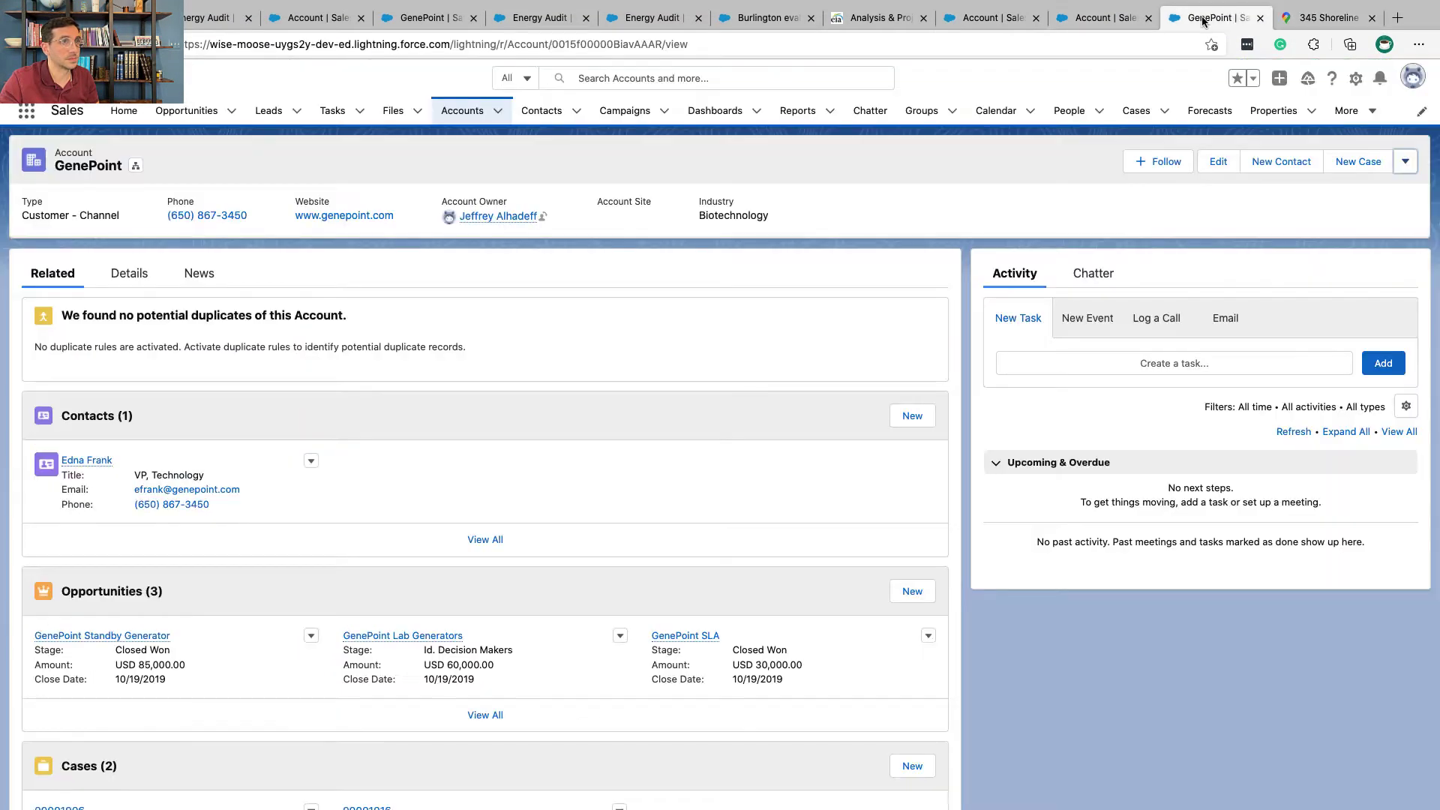
{"action": "left_click", "coordinate": [1357, 76]}
{"action": "left_click", "coordinate": [1314, 113]}
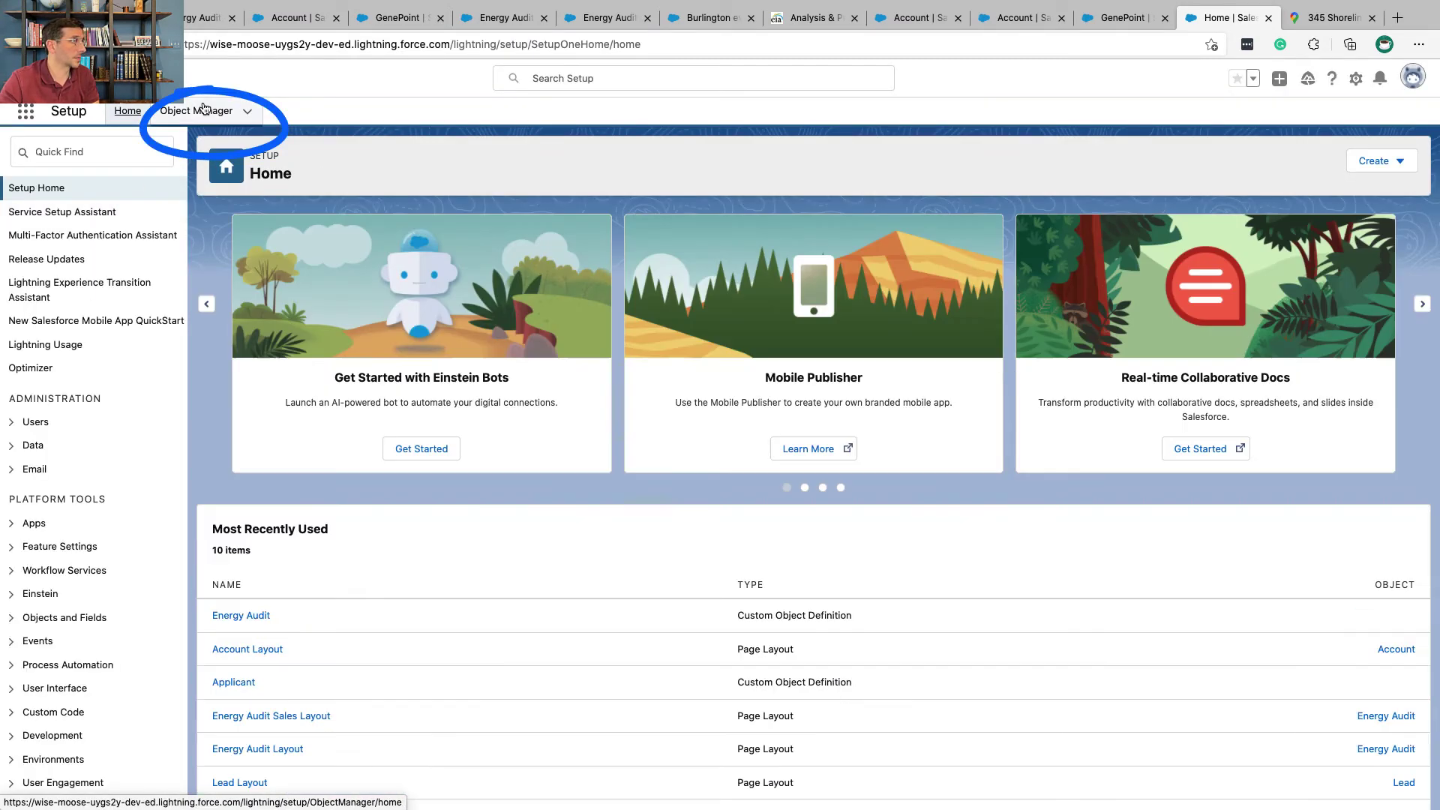
{"action": "left_click", "coordinate": [197, 111]}
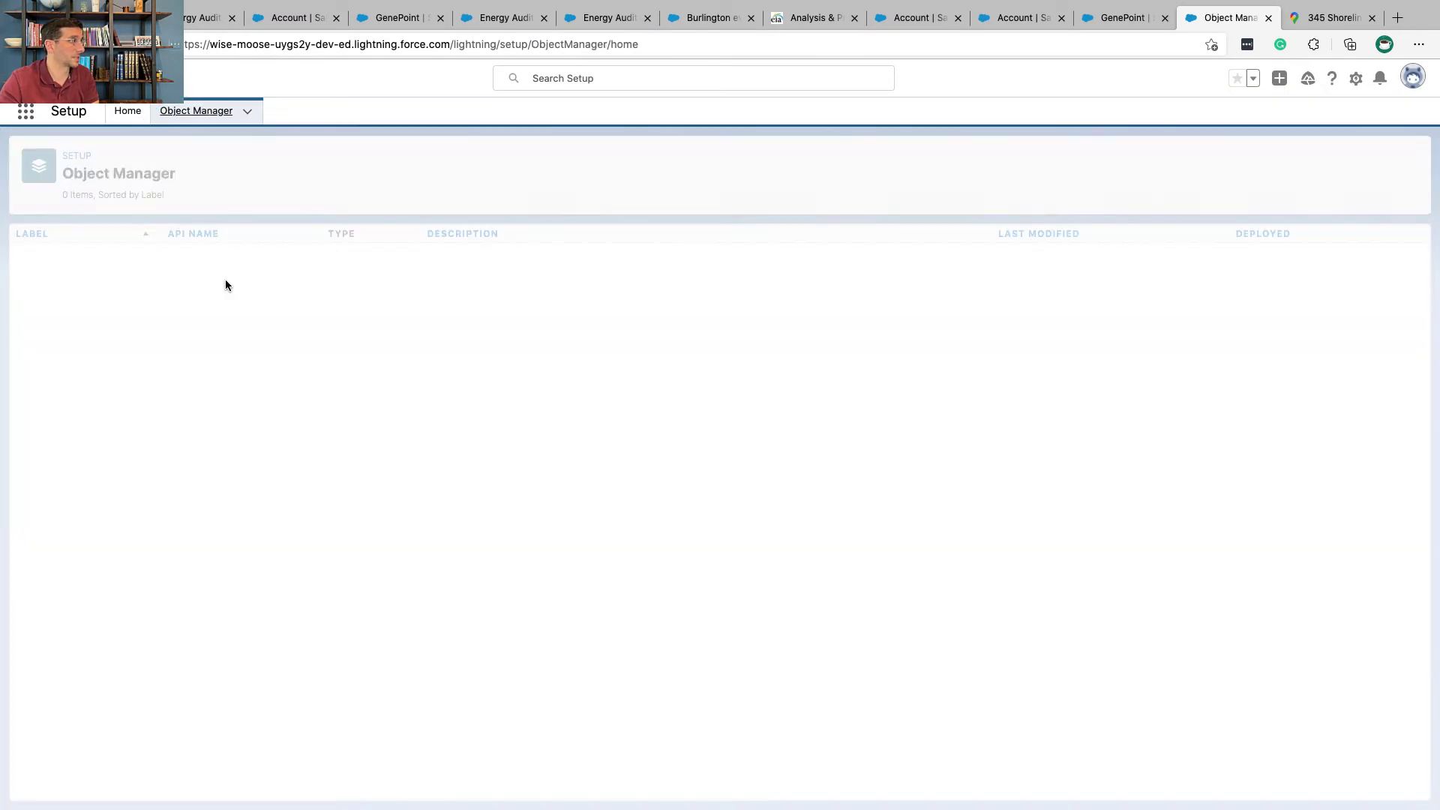
{"action": "left_click", "coordinate": [1155, 160]}
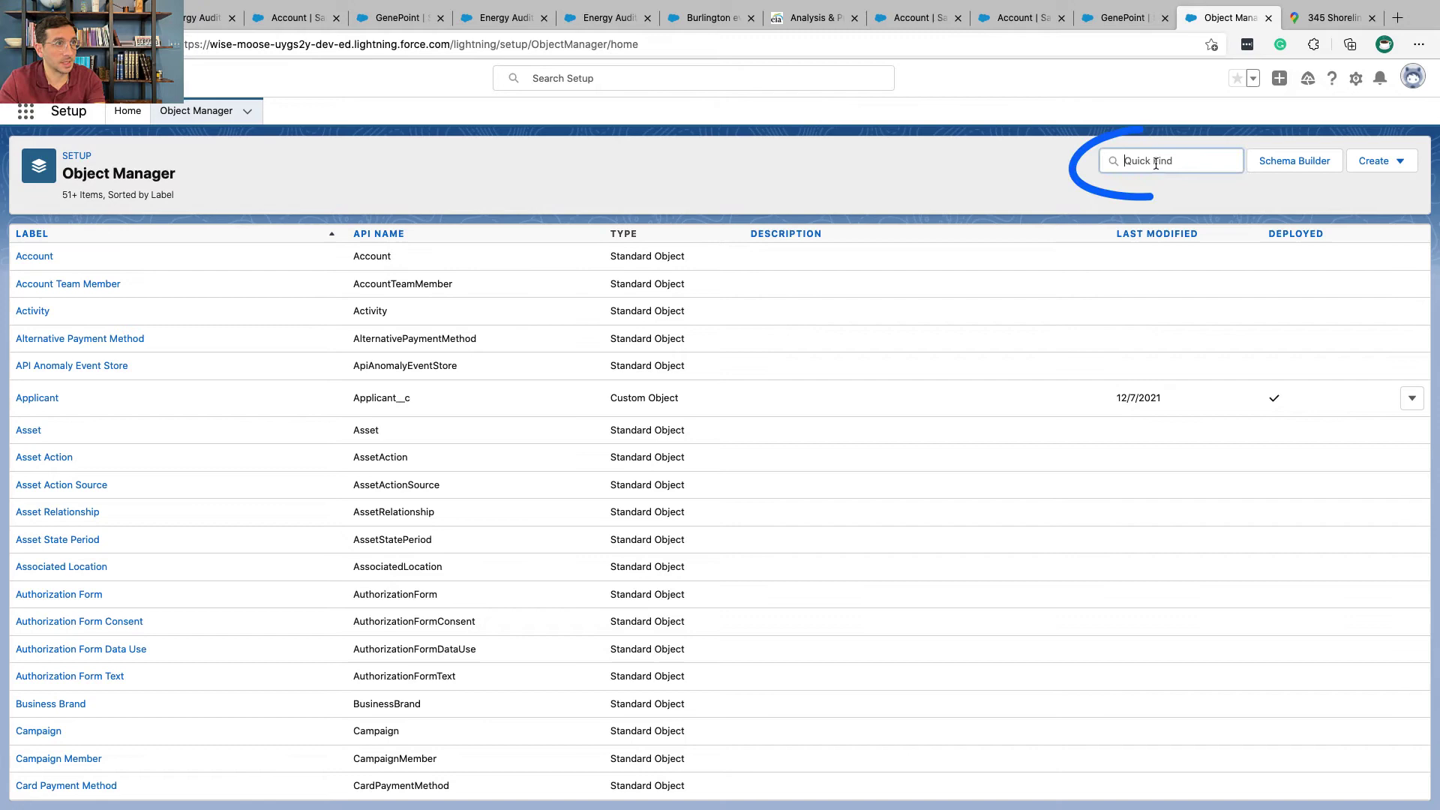
{"action": "type", "text": "conta"}
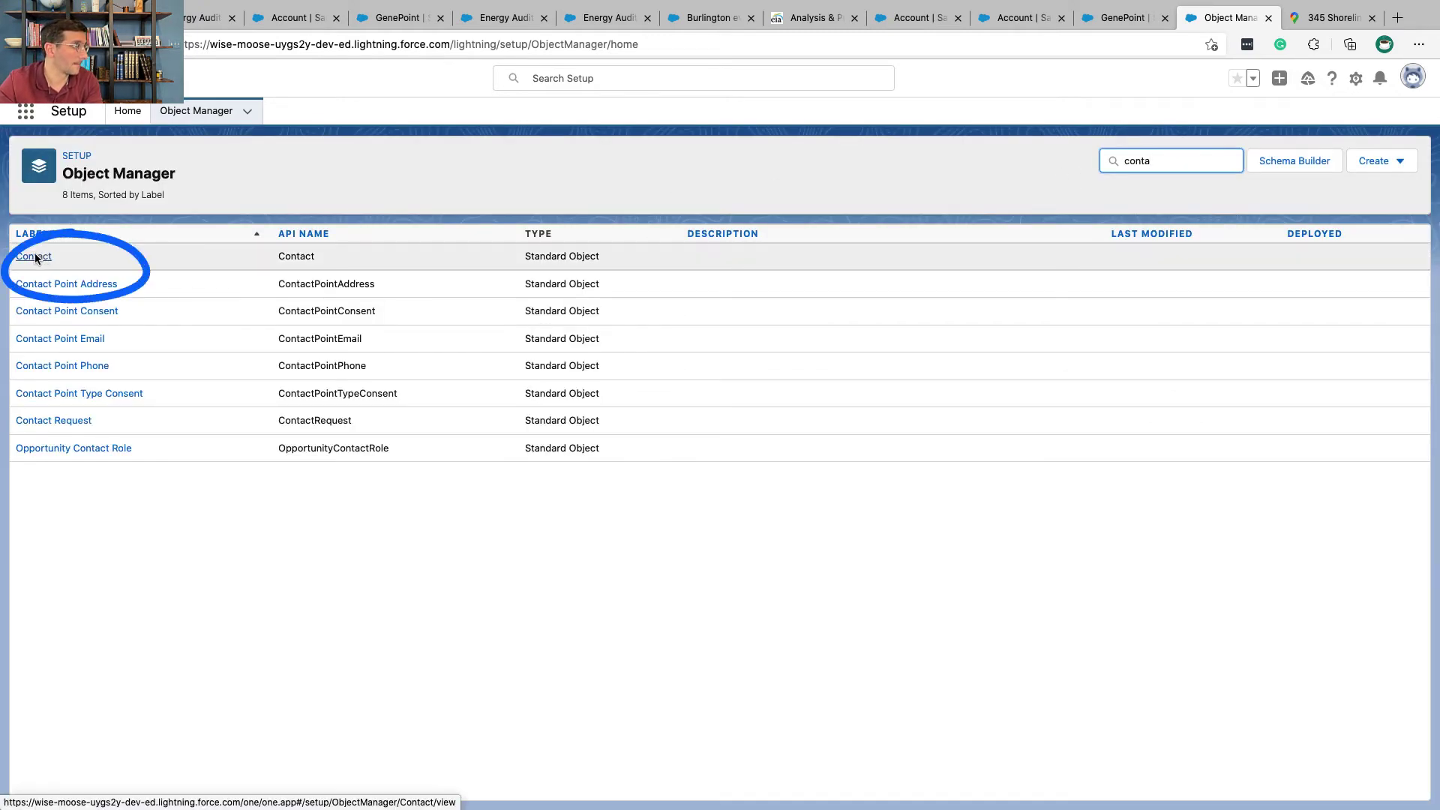
- Open the Contact object's Buttons, Links, and Actions and start a new button or link
{"action": "left_click", "coordinate": [35, 255]}
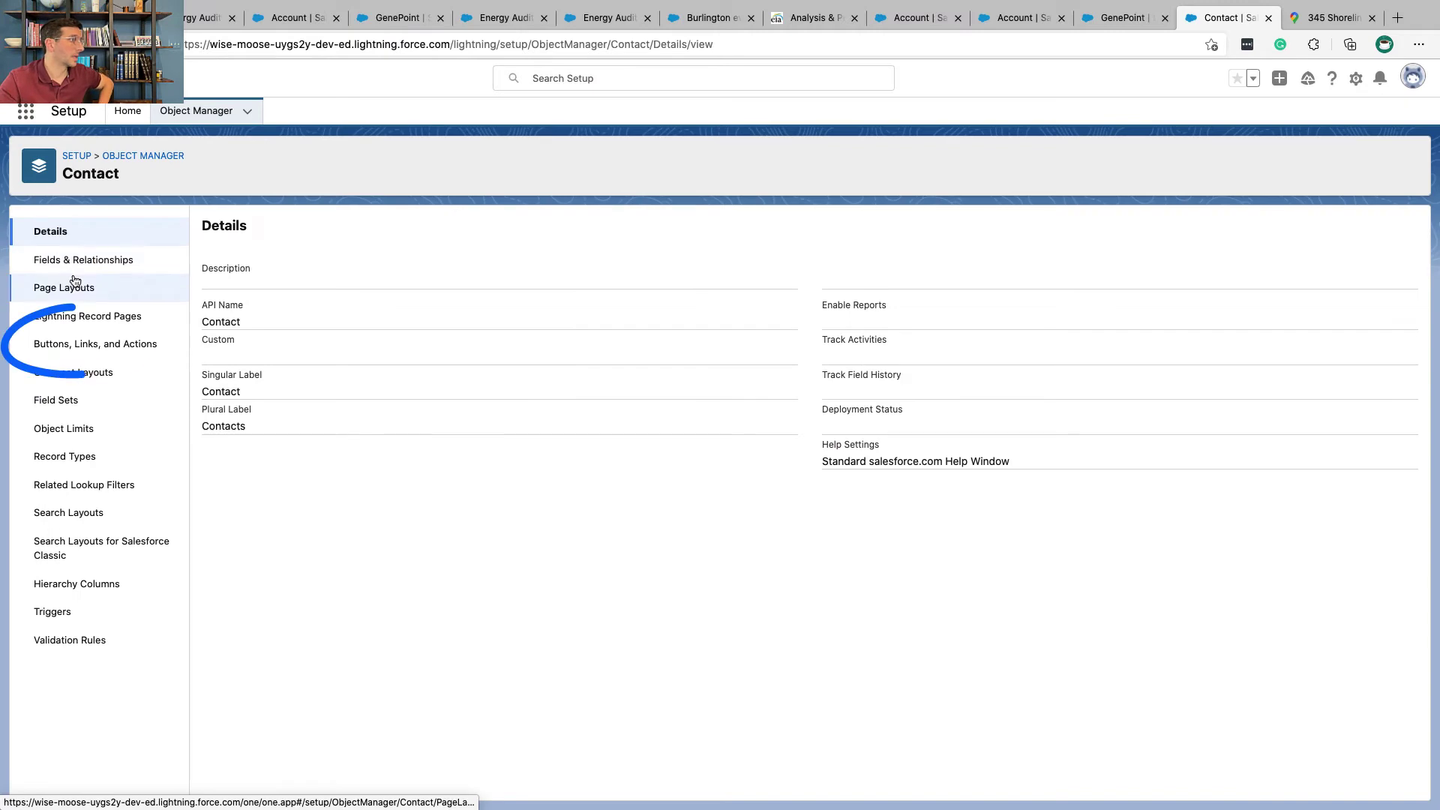
{"action": "left_click", "coordinate": [92, 344]}
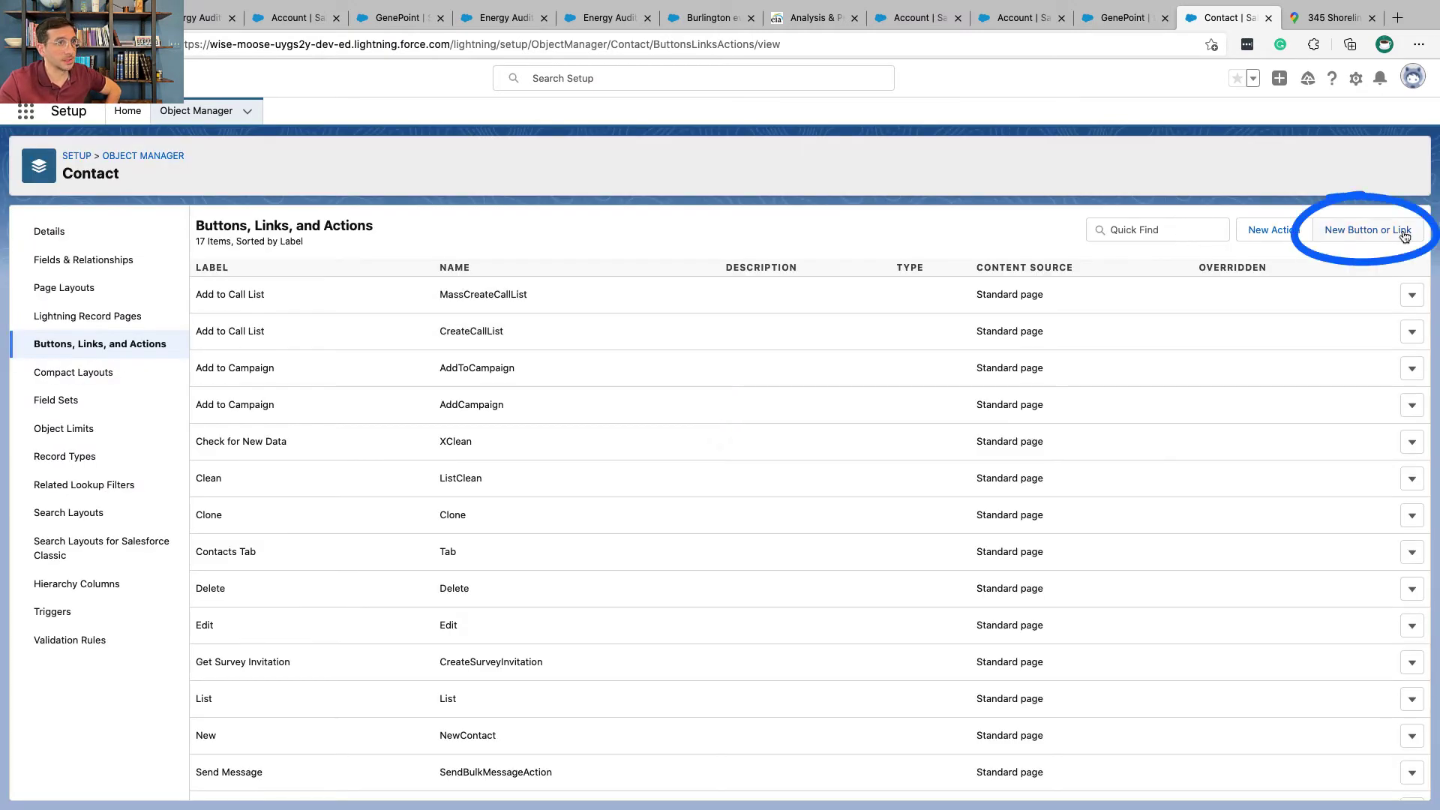
{"action": "left_click", "coordinate": [1388, 234]}
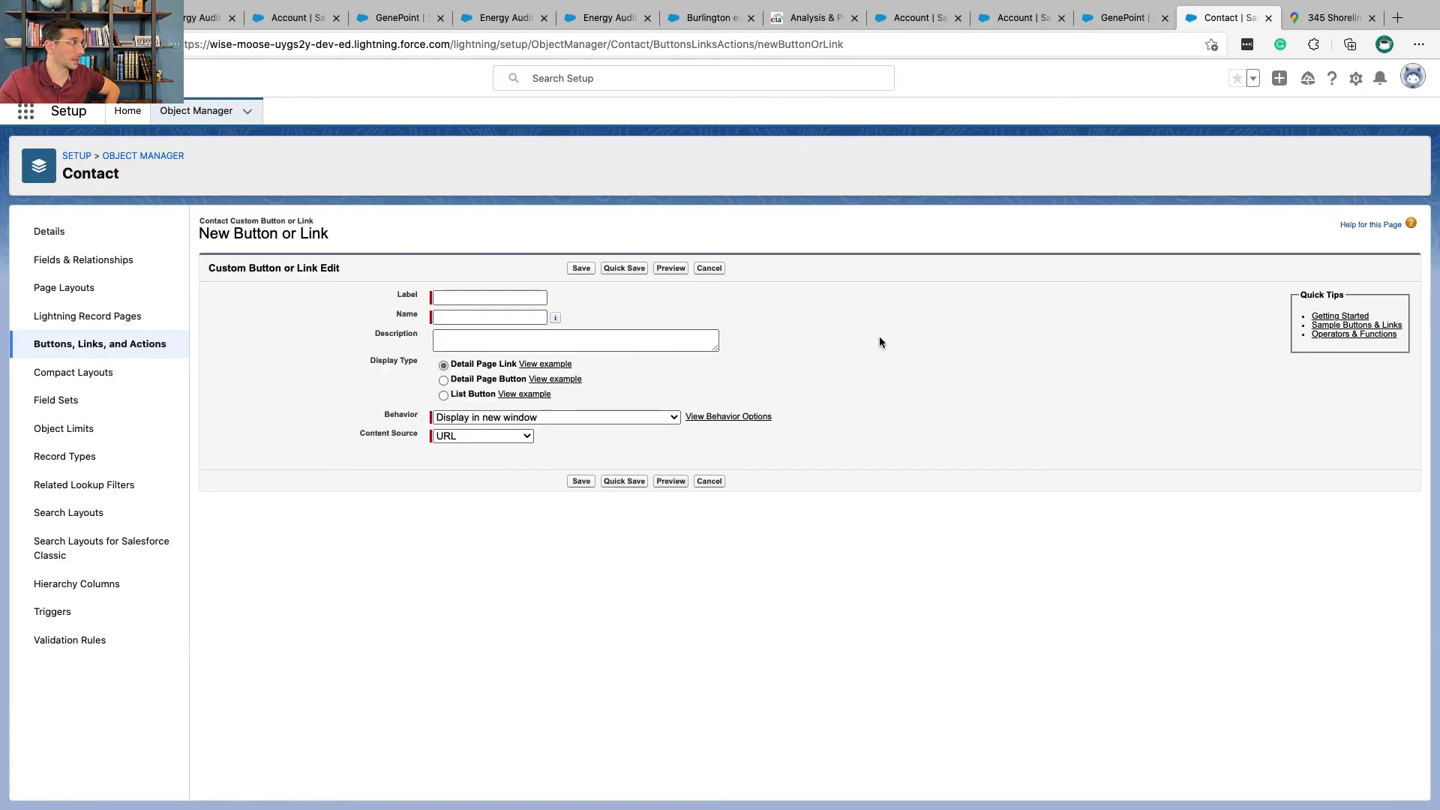
- Set the button label to 'Google Info', auto-filling the name Google_Info
{"action": "key", "text": "ctrl+Left"}
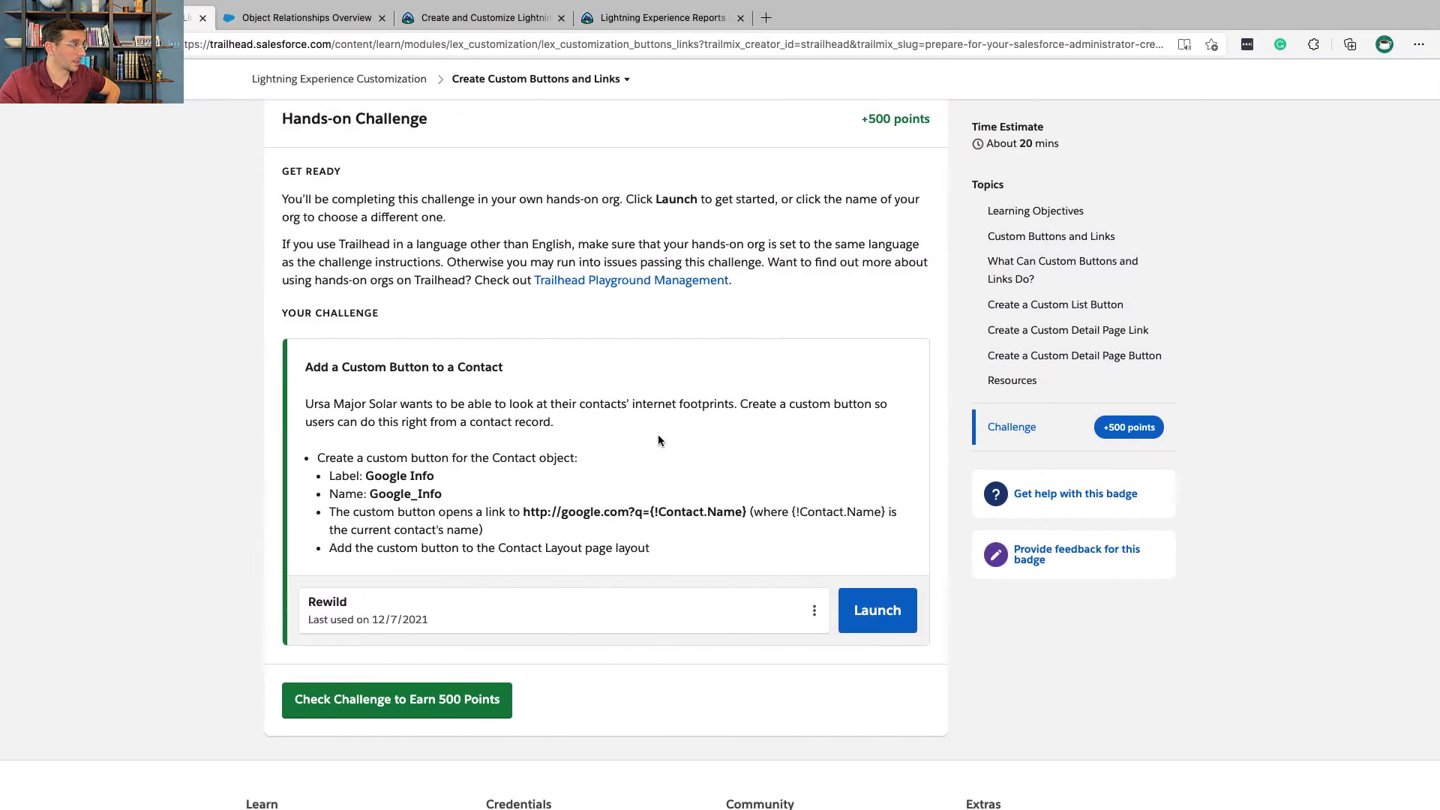
{"action": "left_click_drag", "start_coordinate": [438, 475], "coordinate": [379, 470]}
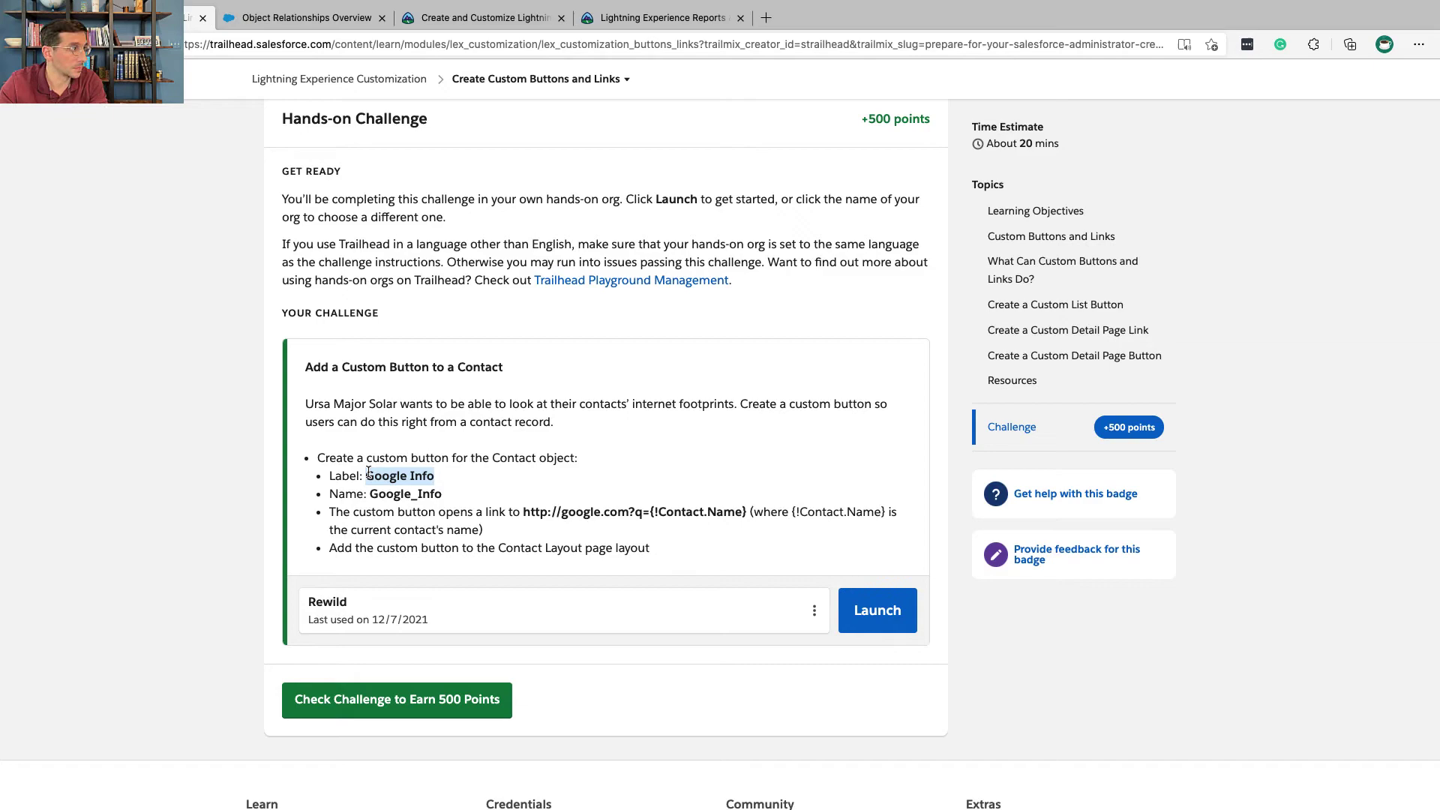
{"action": "key", "text": "ctrl+Right"}
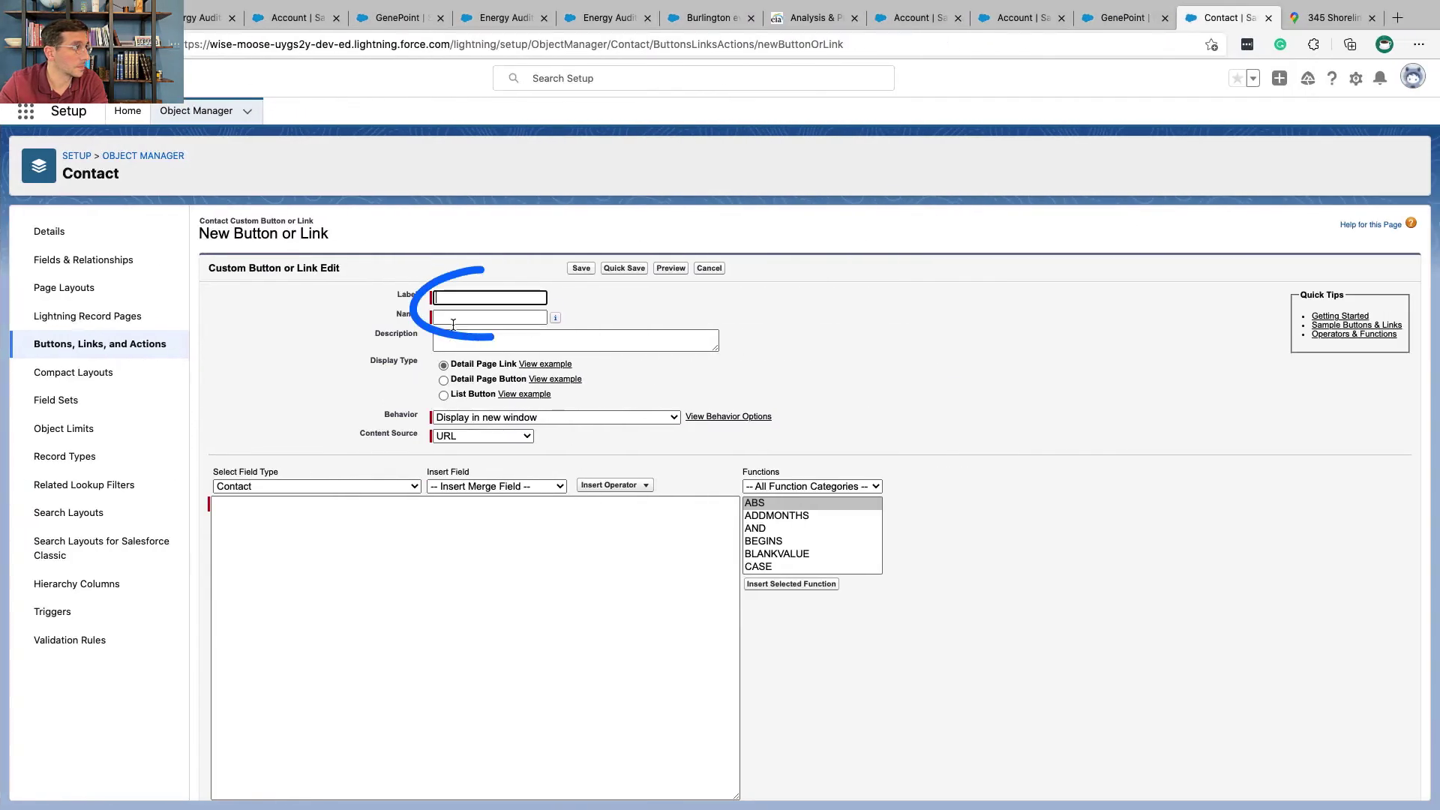
{"action": "type", "text": "Google Info"}
{"action": "key", "text": "Tab"}
{"action": "key", "text": "ctrl+Left"}
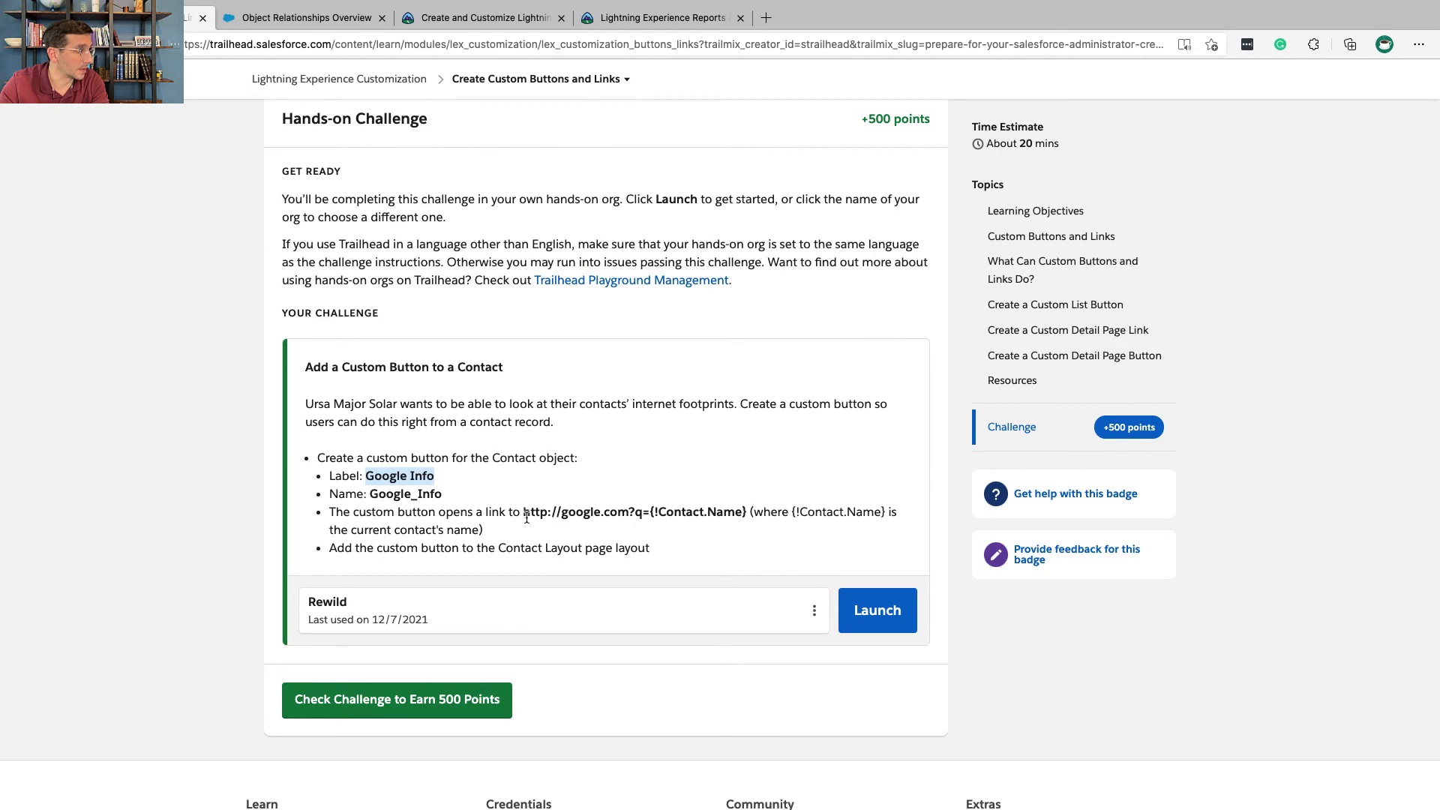
{"action": "left_click_drag", "start_coordinate": [522, 513], "coordinate": [745, 513]}
{"action": "key", "text": "super+c"}
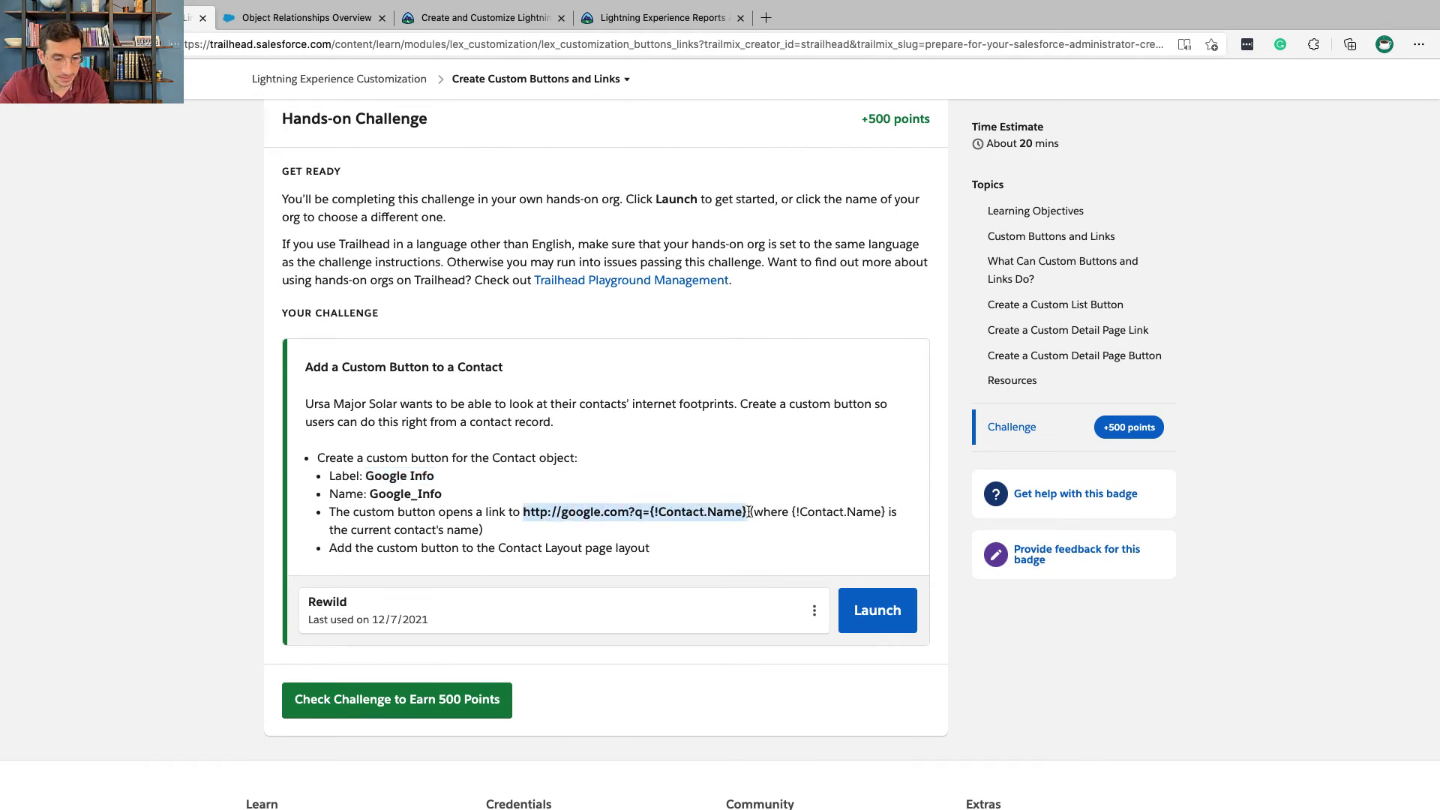
{"action": "key", "text": "ctrl+Right"}
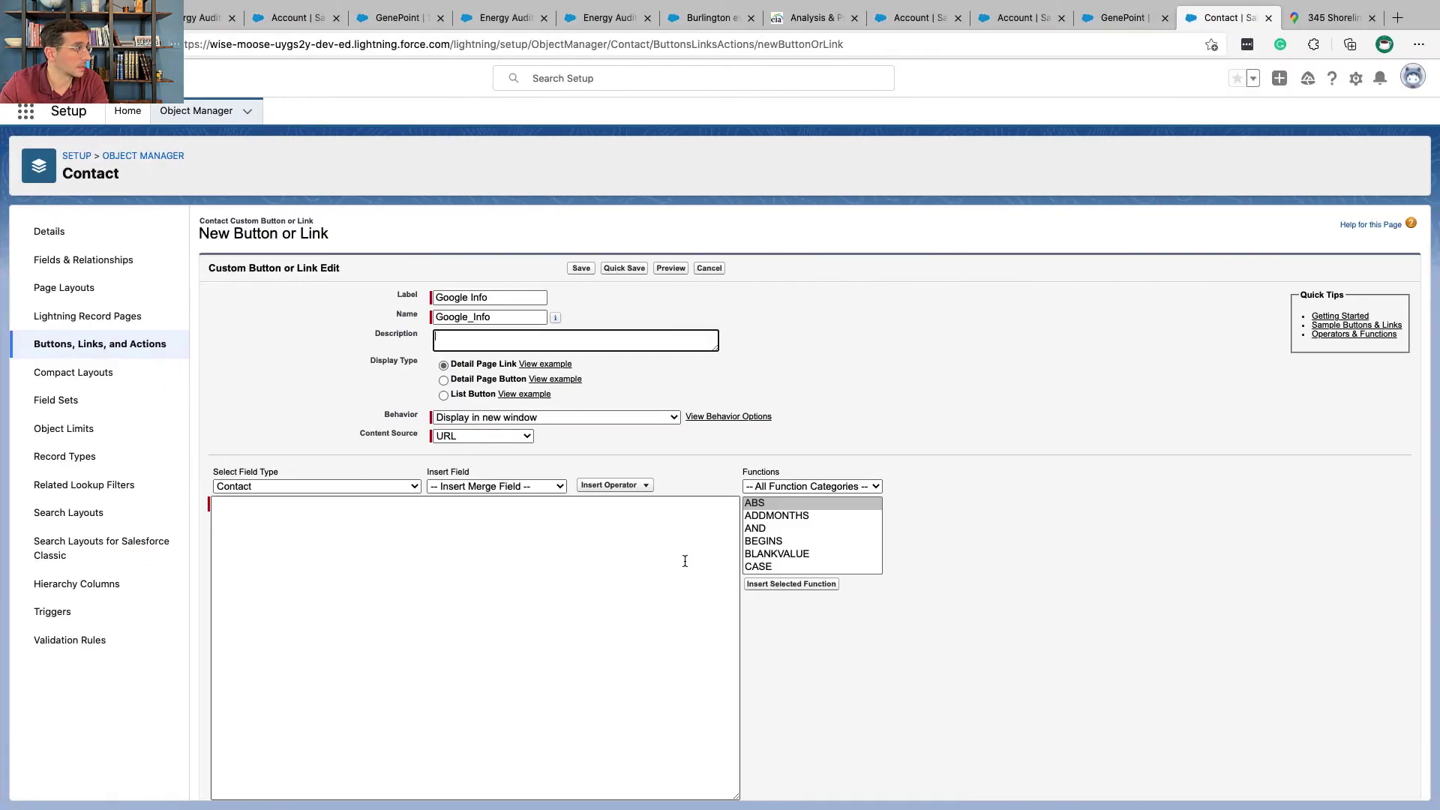
{"action": "left_click", "coordinate": [685, 561]}
{"action": "key", "text": "super+v"}
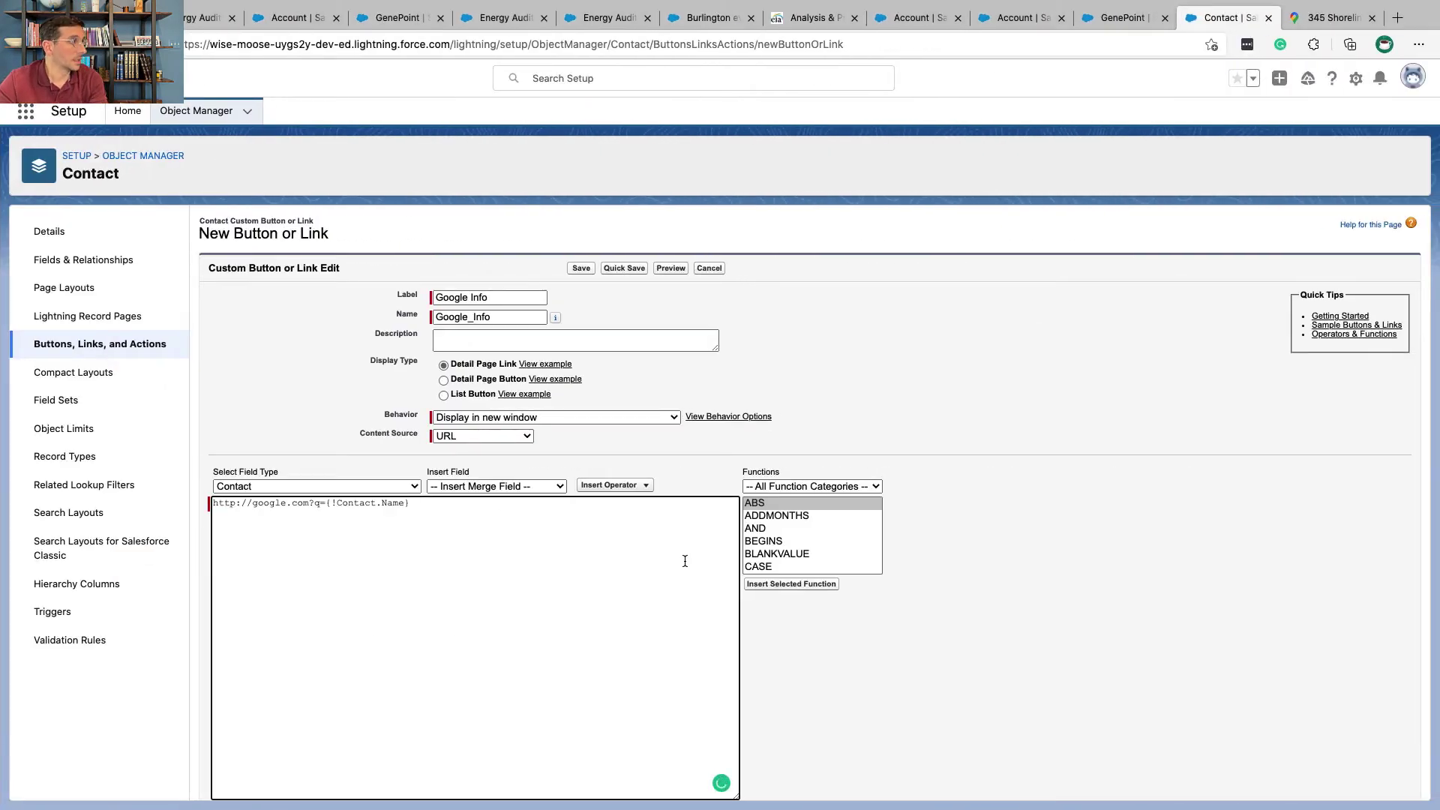
- Make it a Detail Page Button, double-checking the challenge requirements
{"action": "key", "text": "ctrl+Left"}
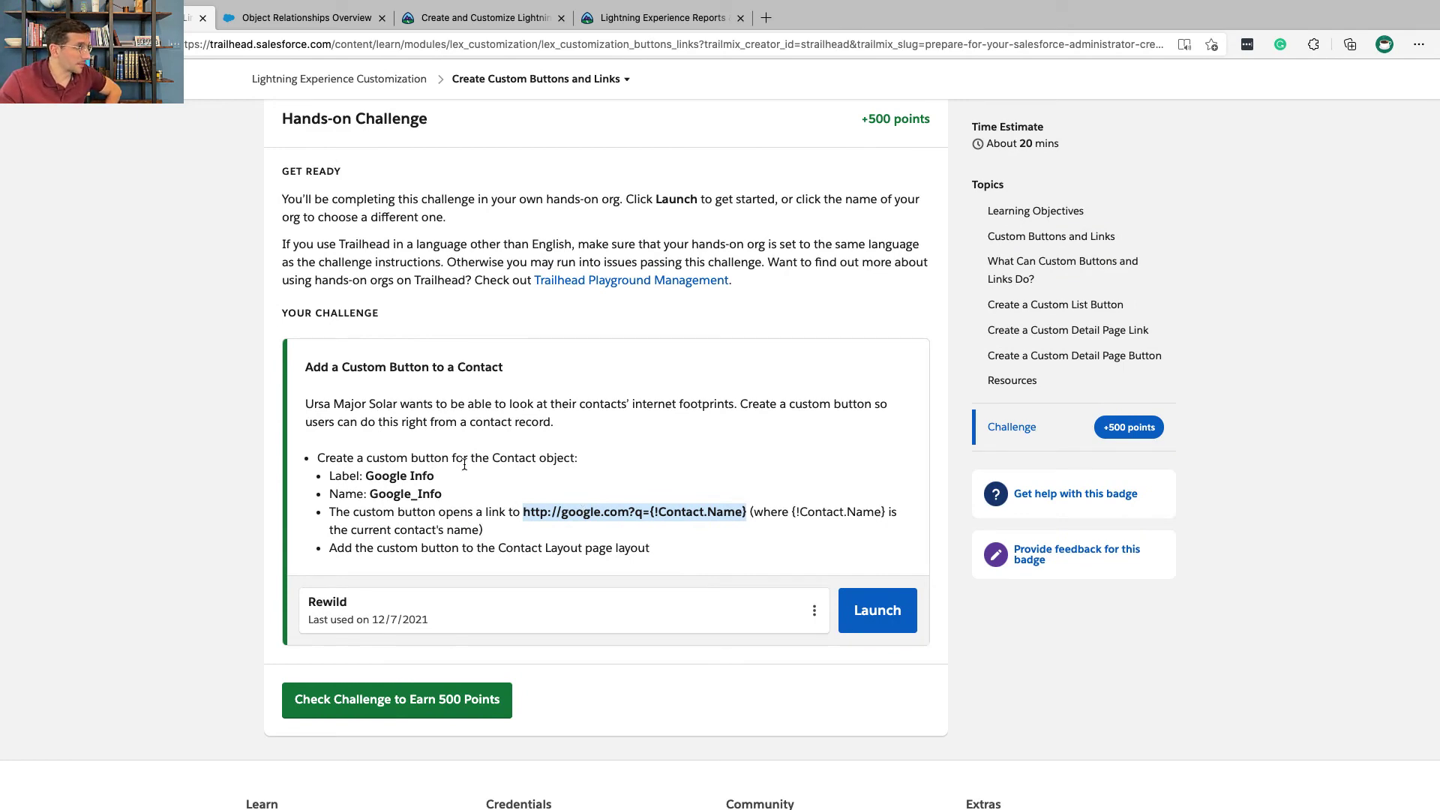
{"action": "key", "text": "ctrl+Right"}
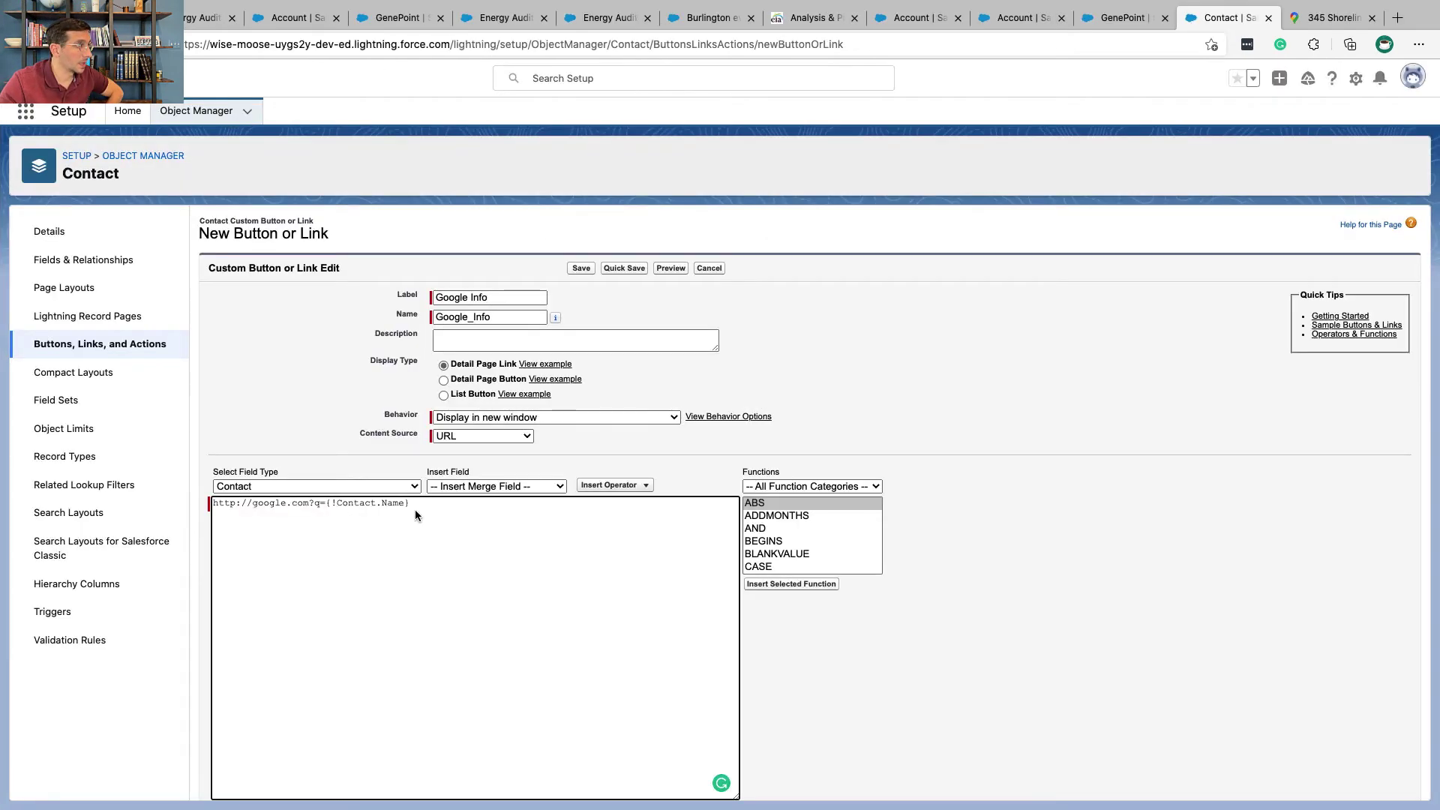
{"action": "left_click", "coordinate": [444, 381]}
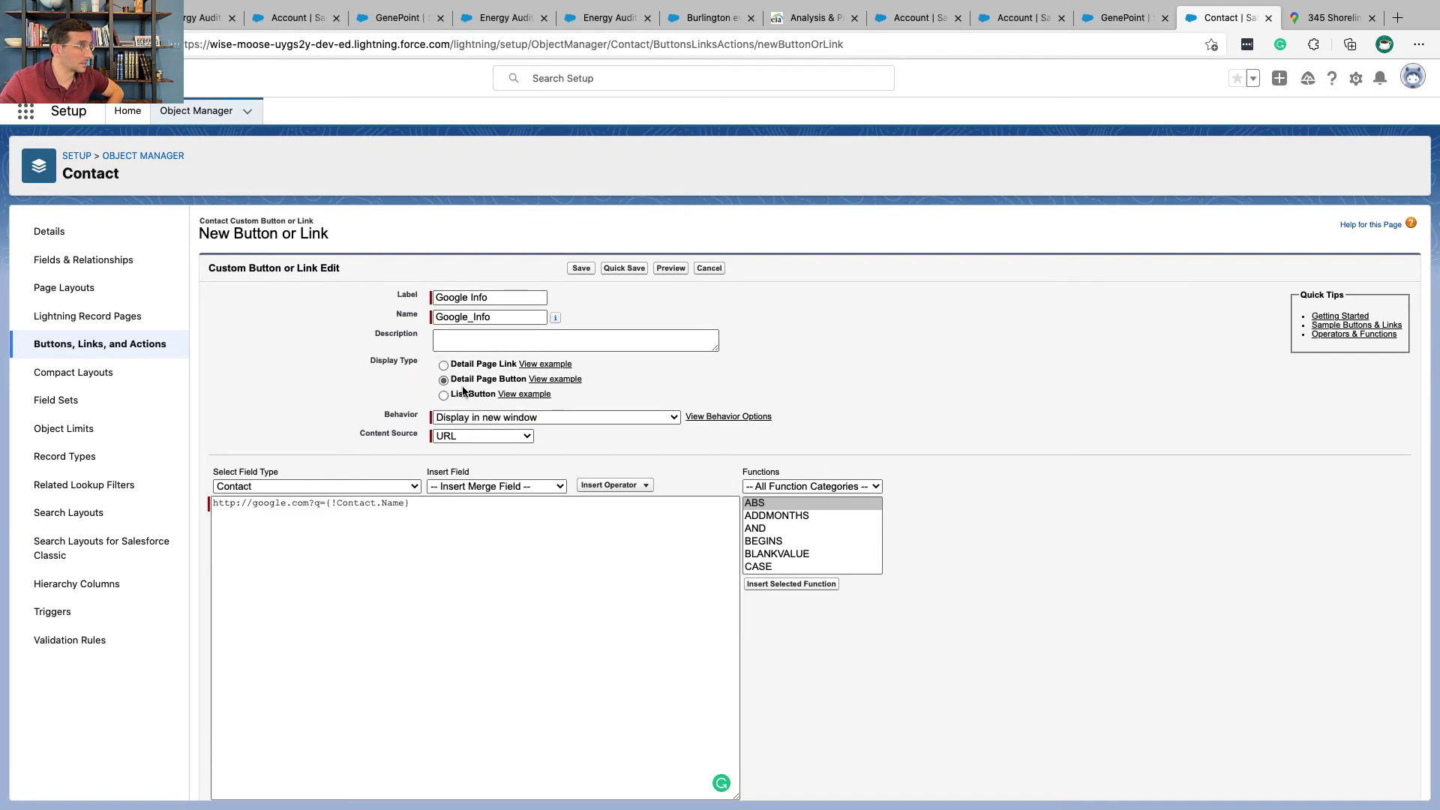
{"action": "key", "text": "ctrl+Left"}
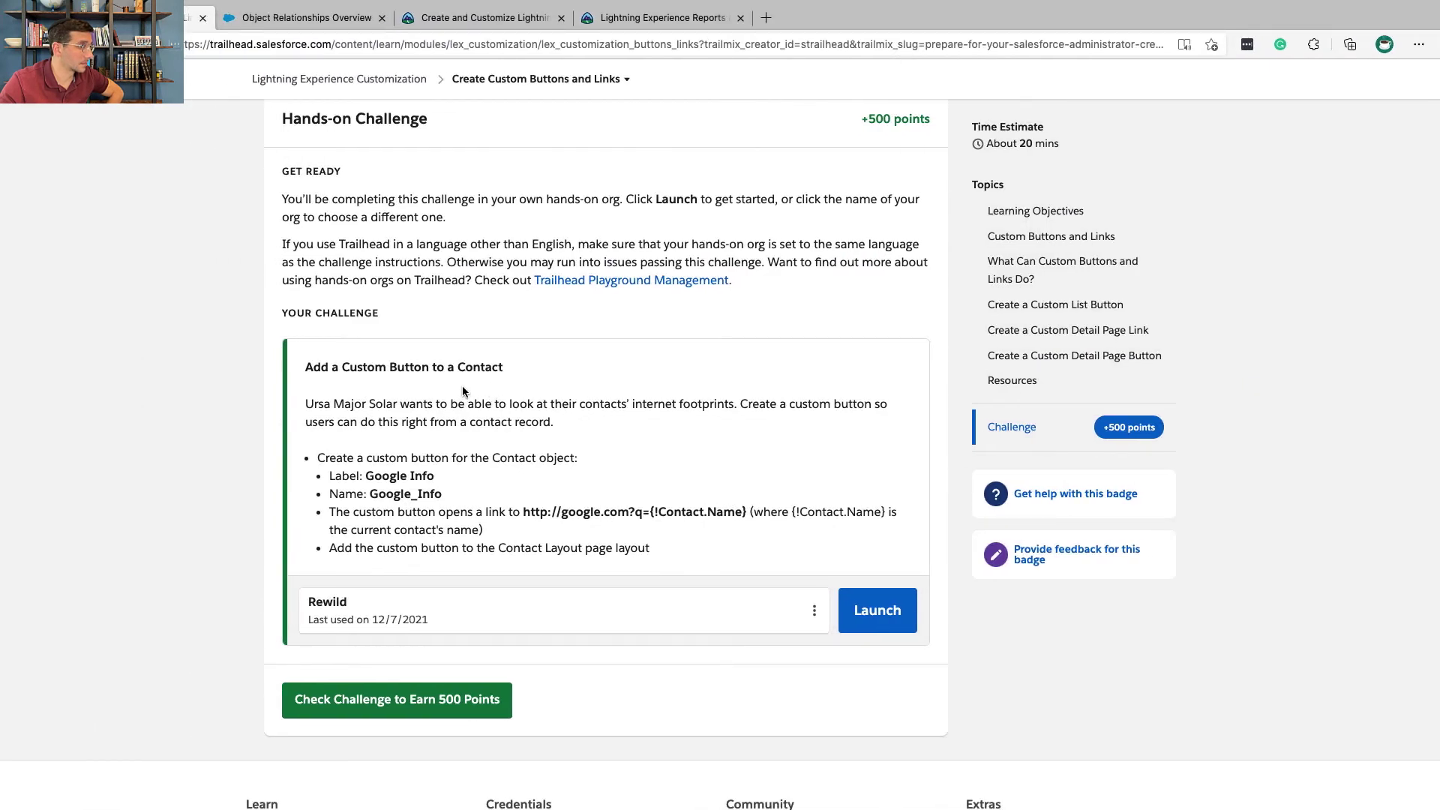
{"action": "key", "text": "ctrl+Right"}
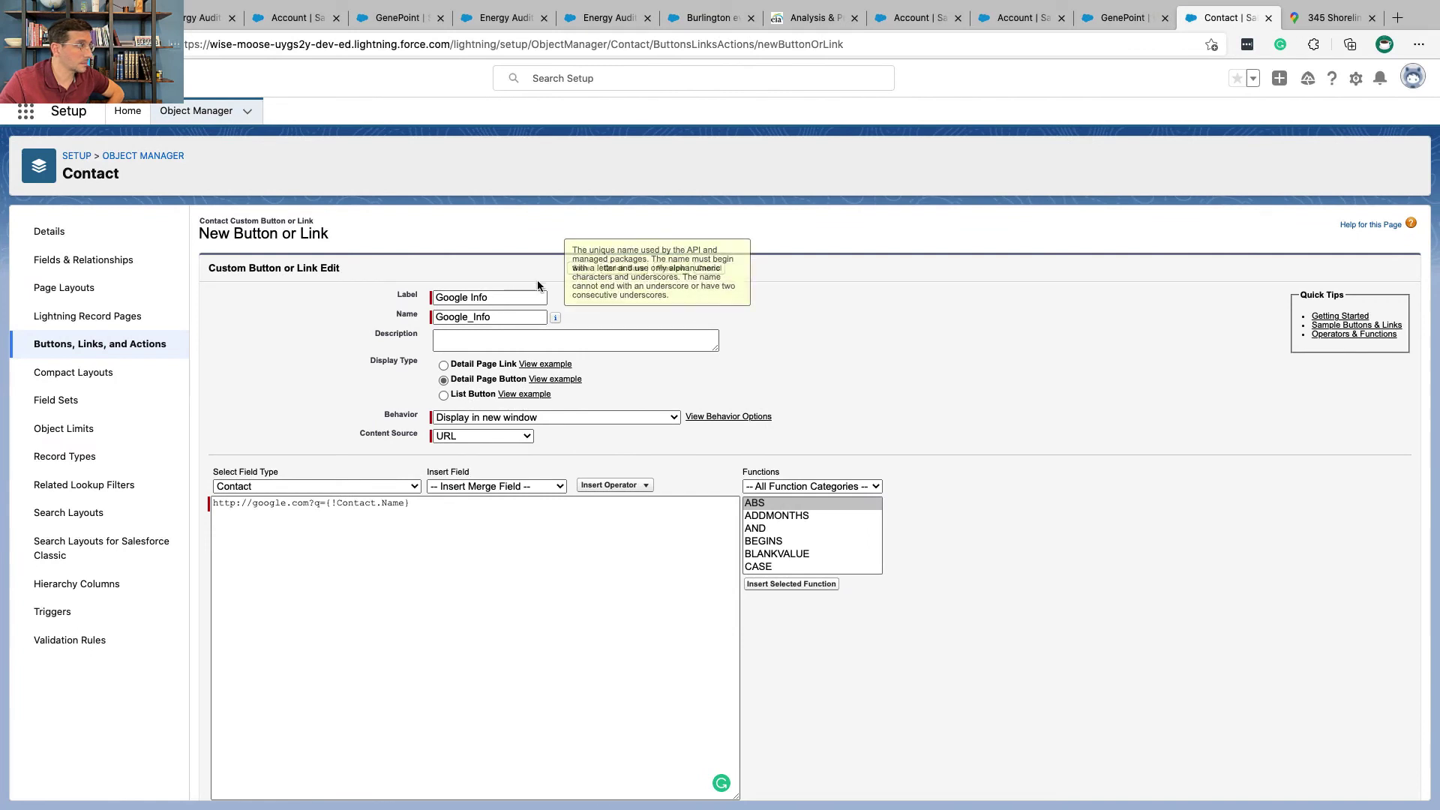
- Save the Google Info button, drag it into the Contact Layout's Custom Buttons, and save the layout
{"action": "left_click", "coordinate": [579, 270]}
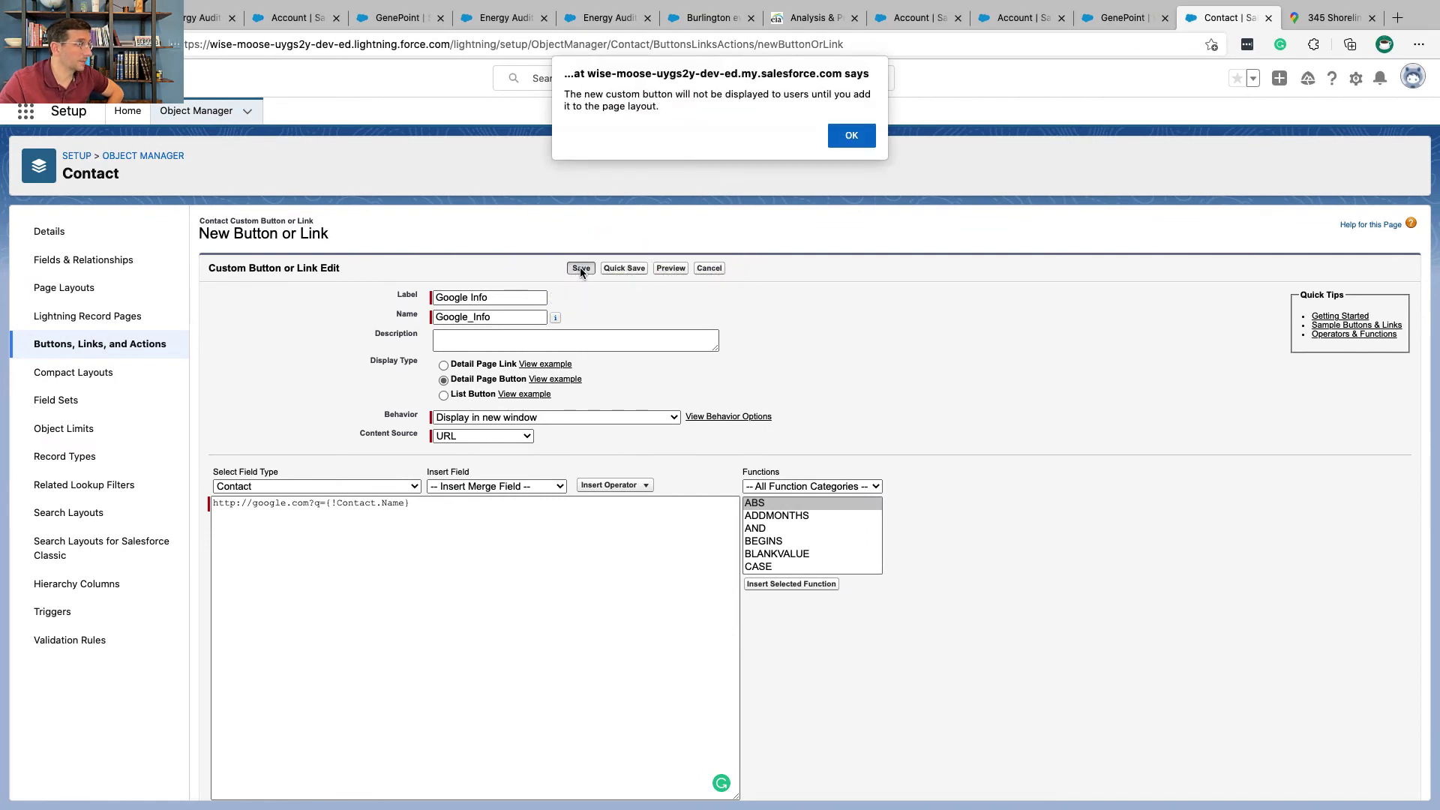
{"action": "left_click", "coordinate": [864, 134]}
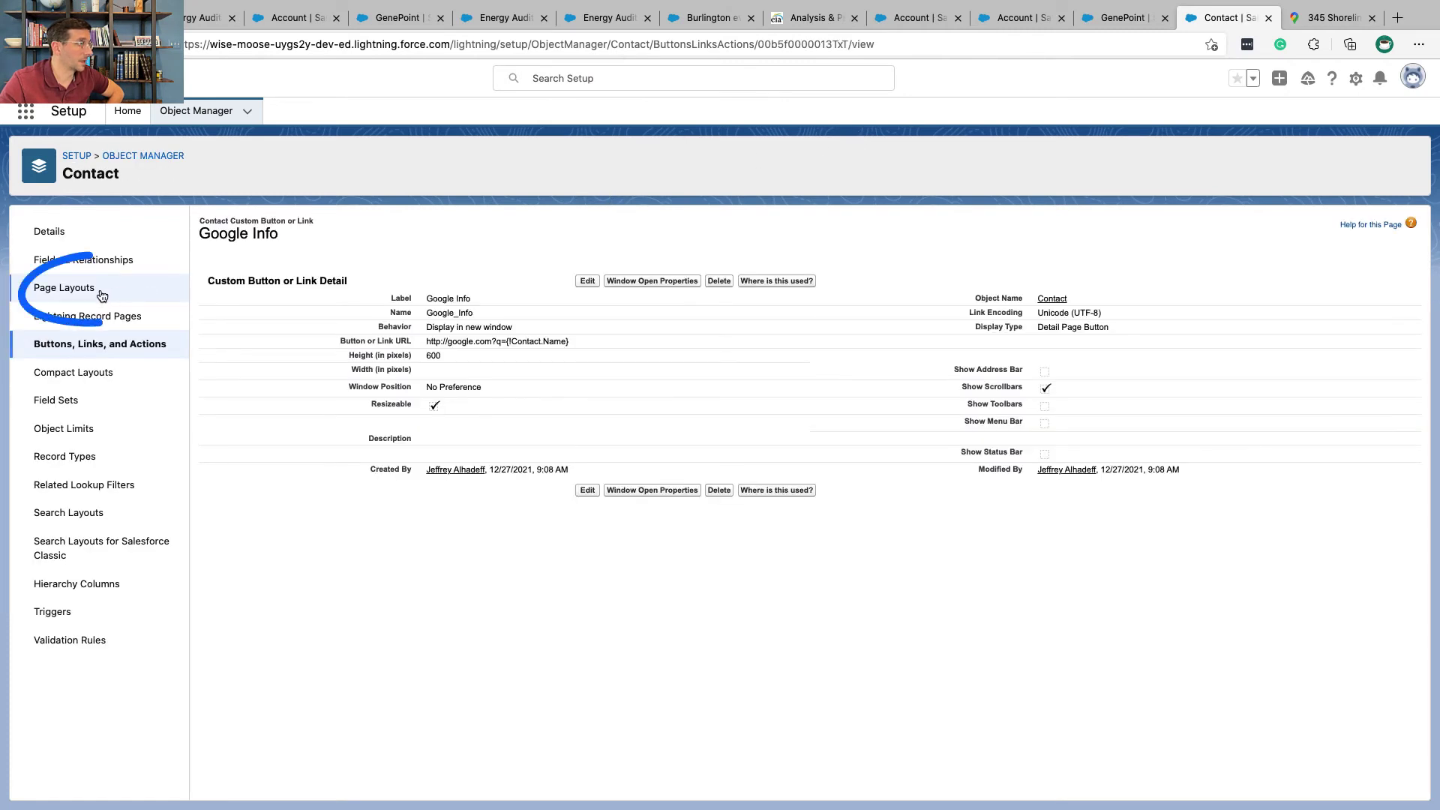
{"action": "left_click", "coordinate": [99, 294]}
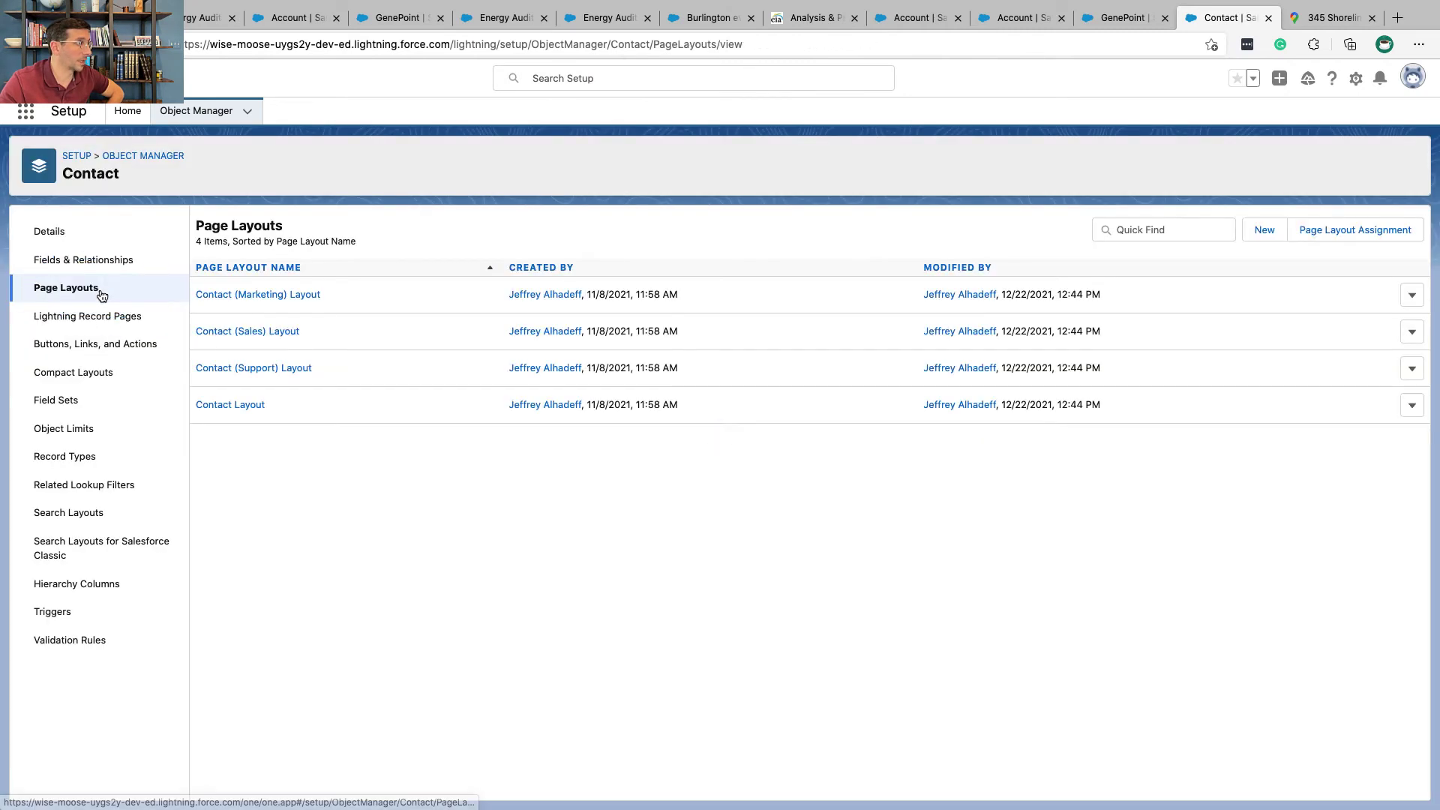
{"action": "left_click", "coordinate": [249, 406]}
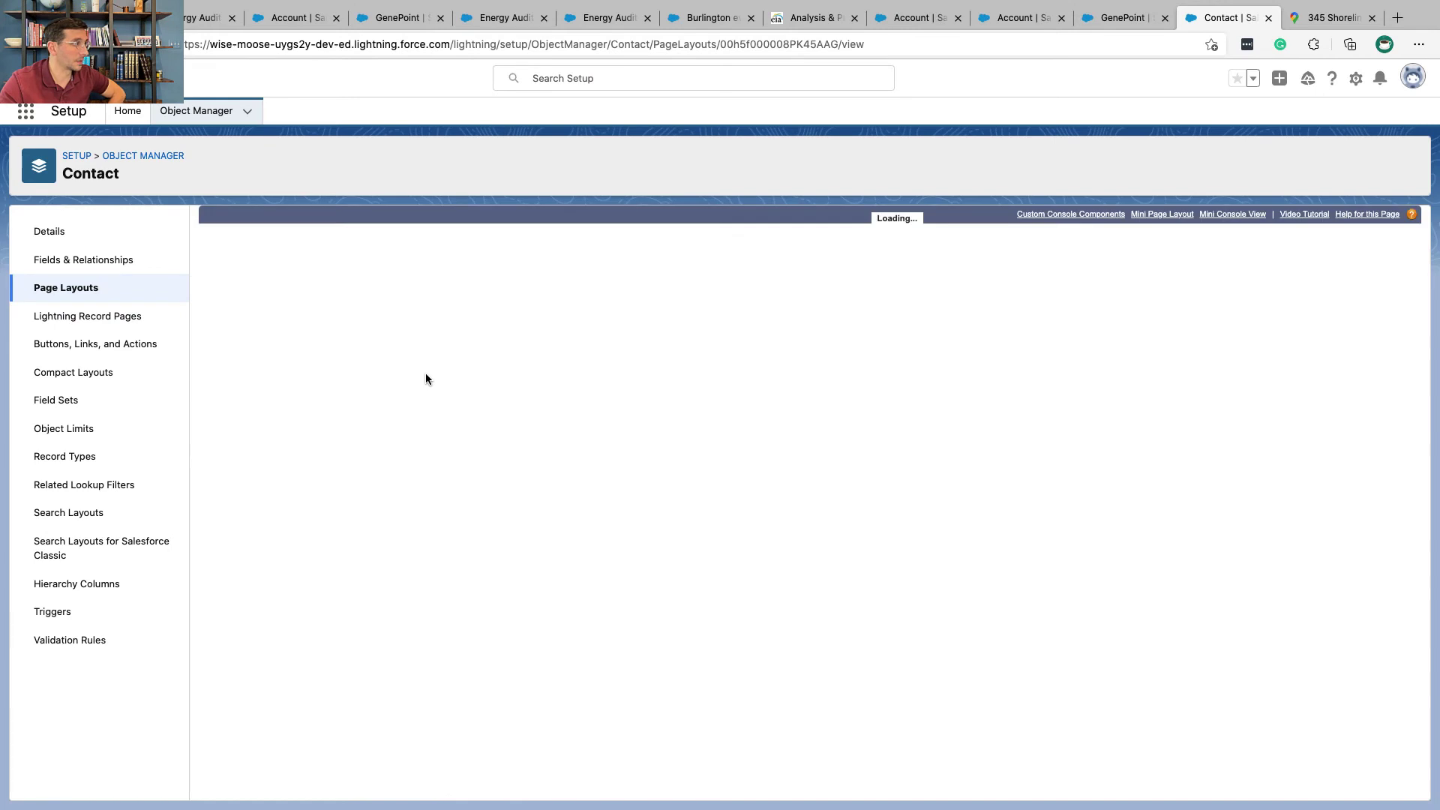
{"action": "left_click", "coordinate": [222, 277]}
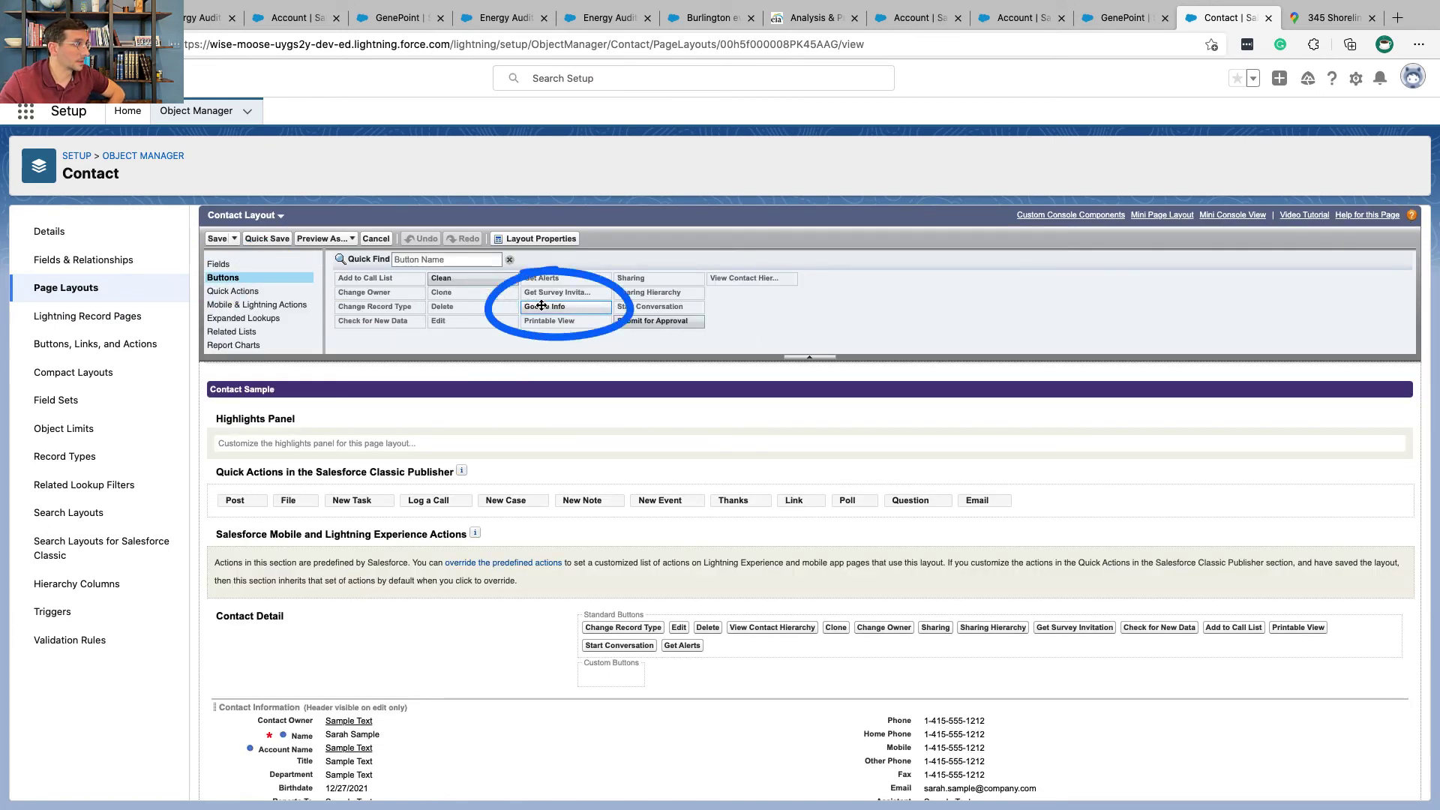
{"action": "left_click_drag", "start_coordinate": [546, 307], "coordinate": [591, 664]}
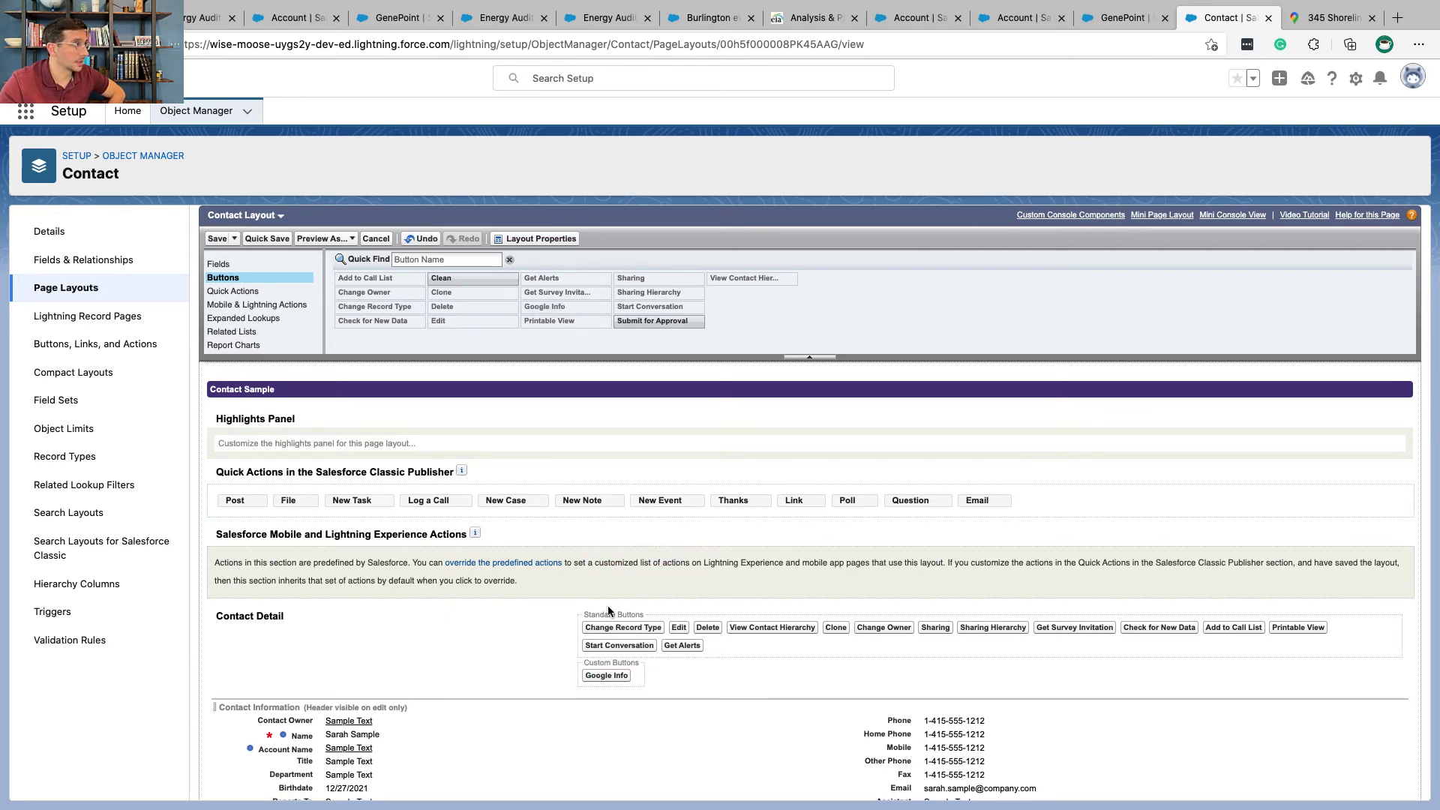
{"action": "left_click", "coordinate": [218, 238]}
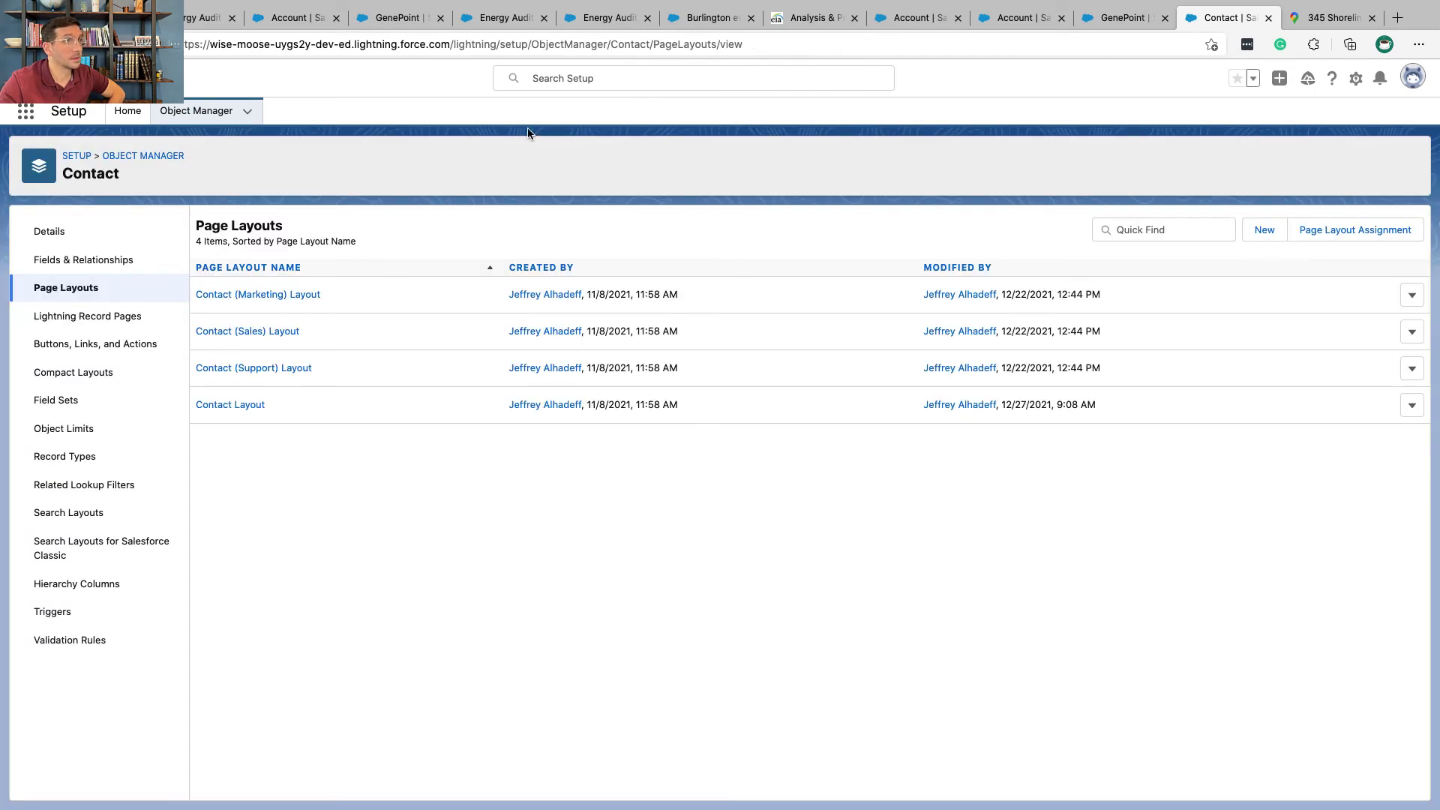
- Run Google Info on a GenePoint contact to Google-search the contact's name, then return to Trailhead
{"action": "left_click", "coordinate": [1119, 50]}
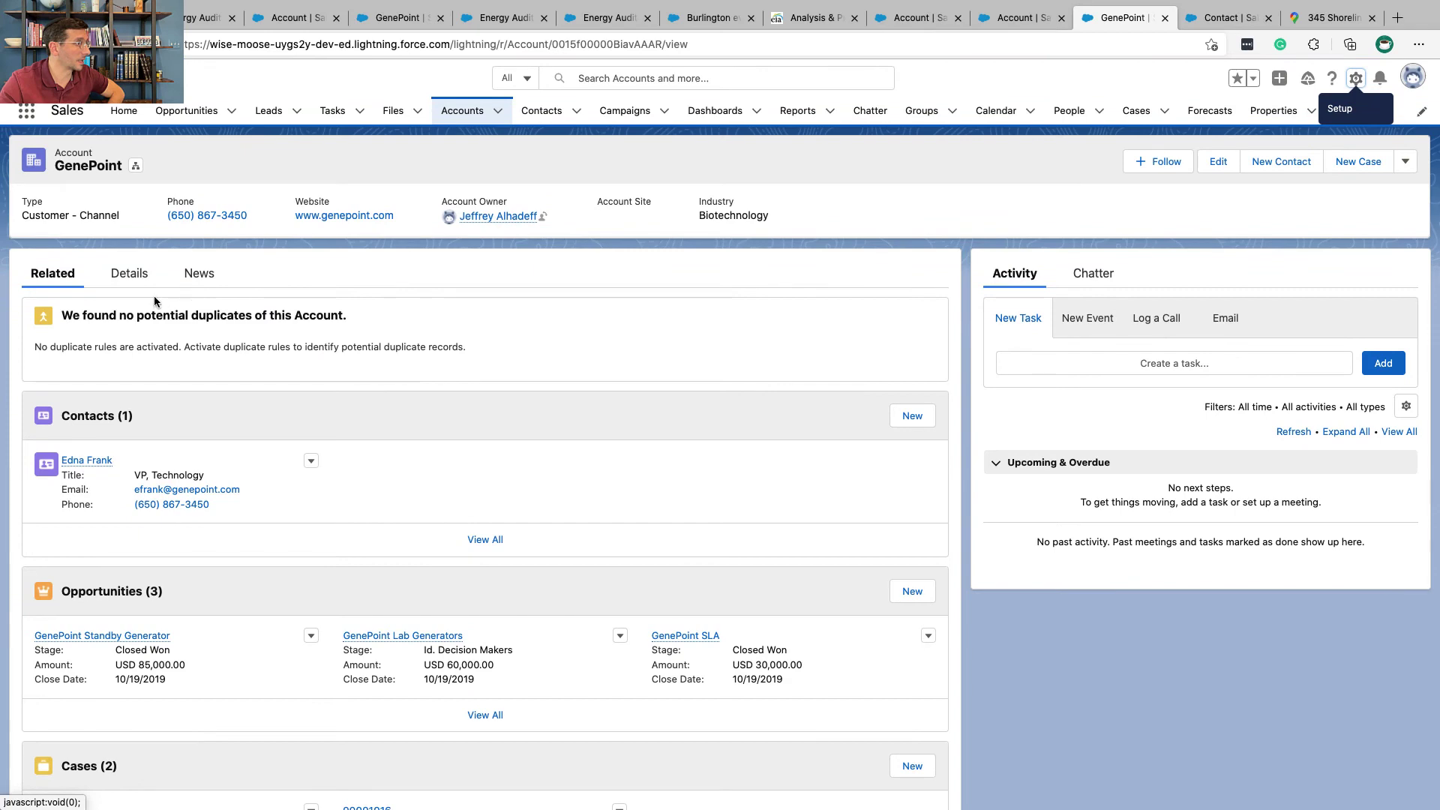
{"action": "left_click", "coordinate": [96, 459]}
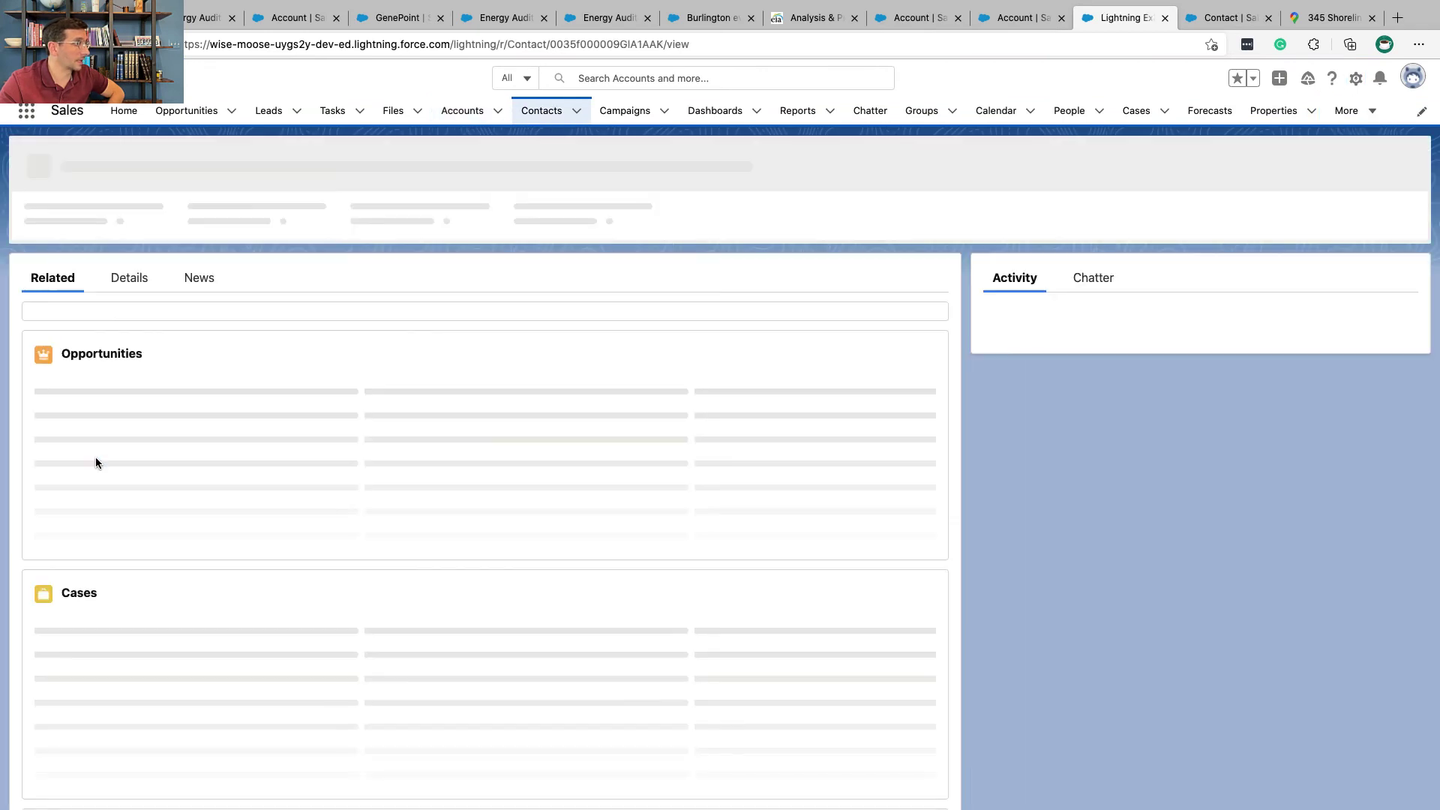
{"action": "left_click", "coordinate": [1406, 153]}
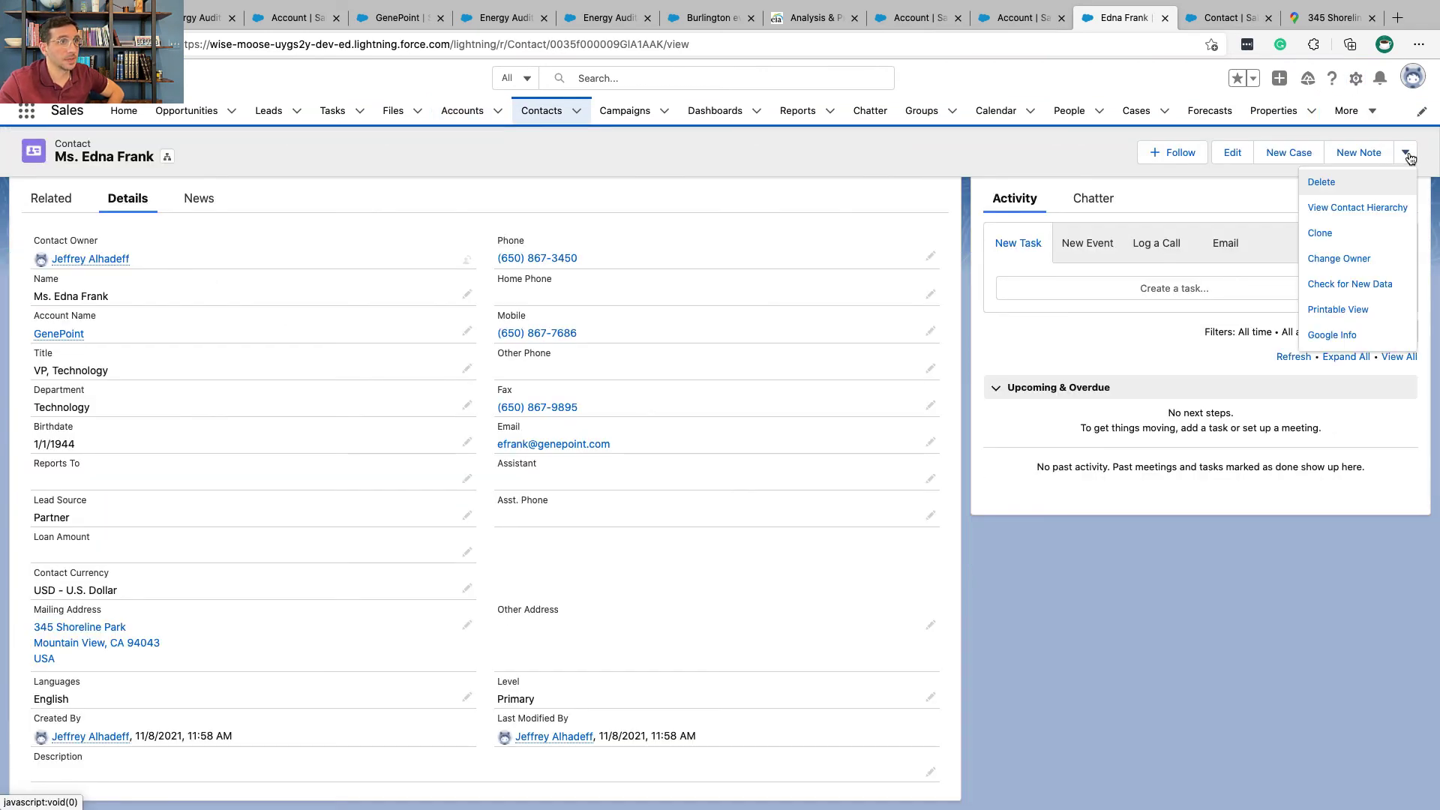
{"action": "left_click", "coordinate": [1332, 335]}
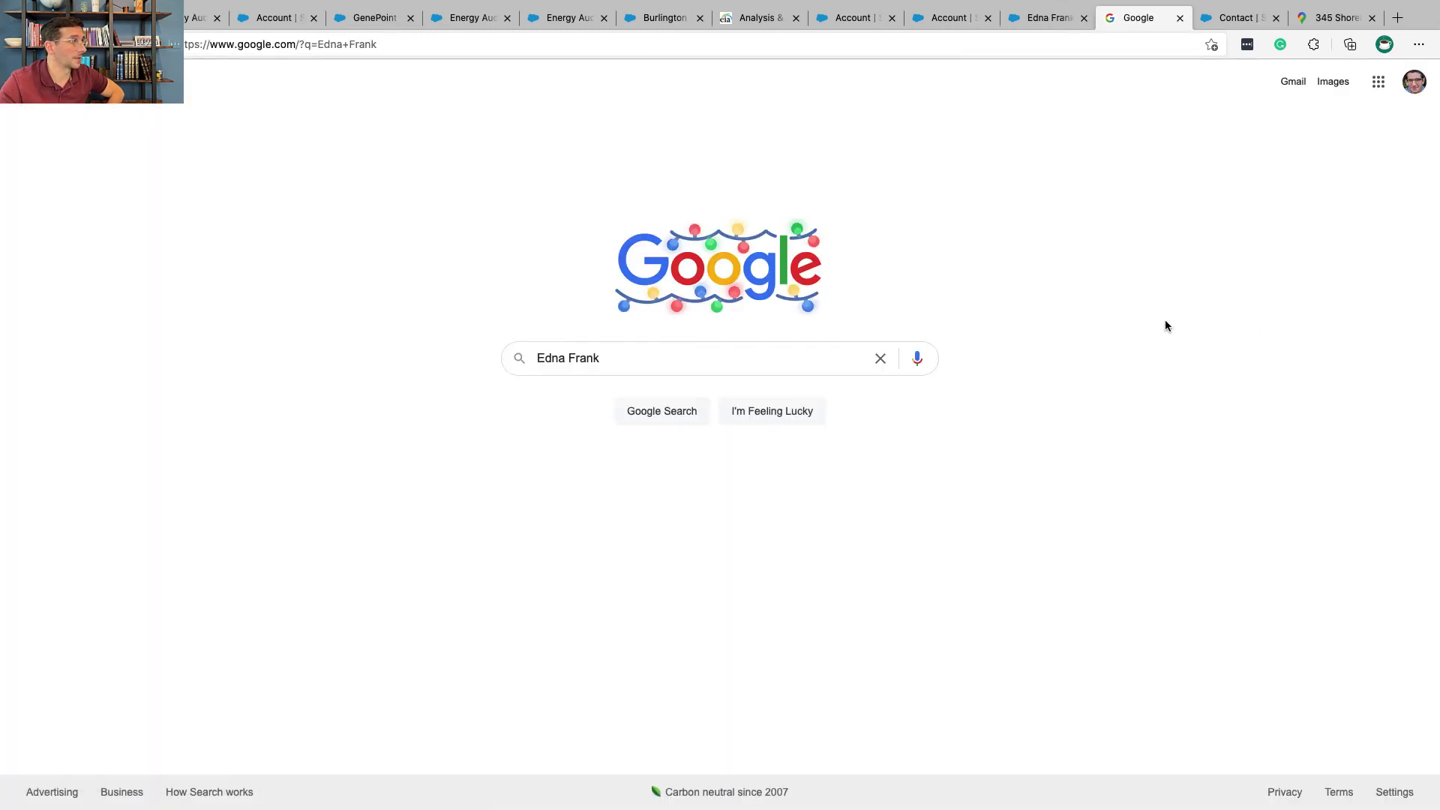
{"action": "key", "text": "Return"}
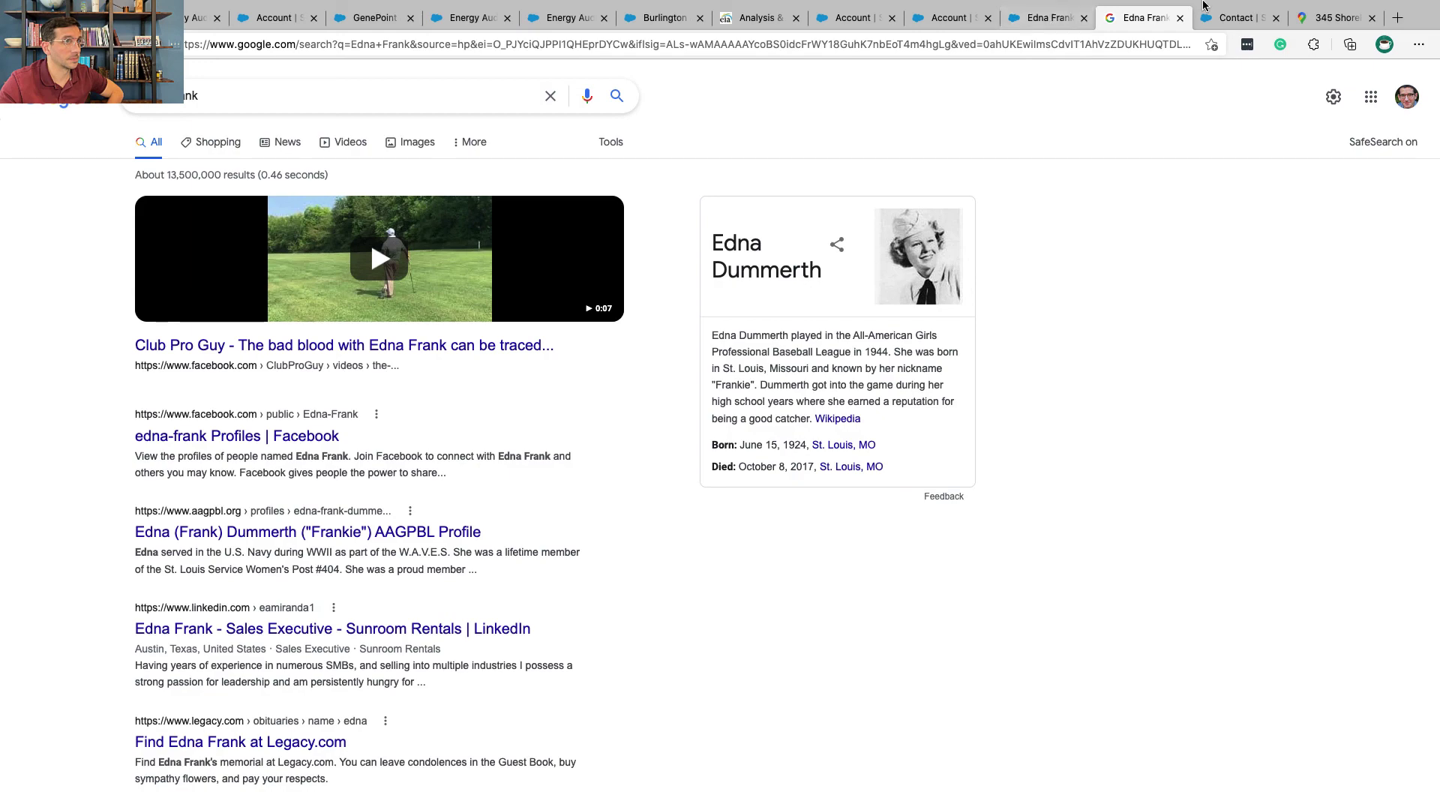
{"action": "key", "text": "ctrl+Left"}
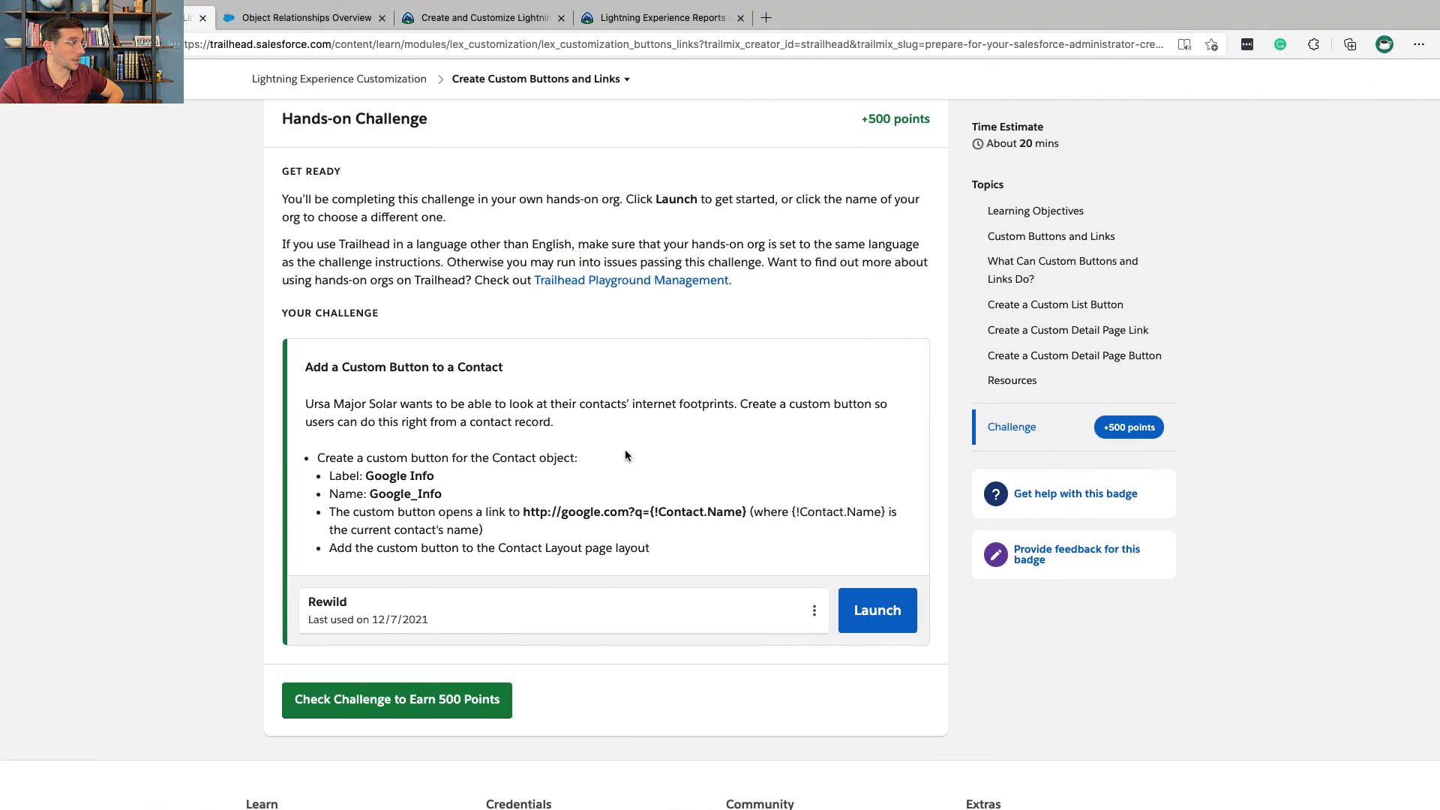